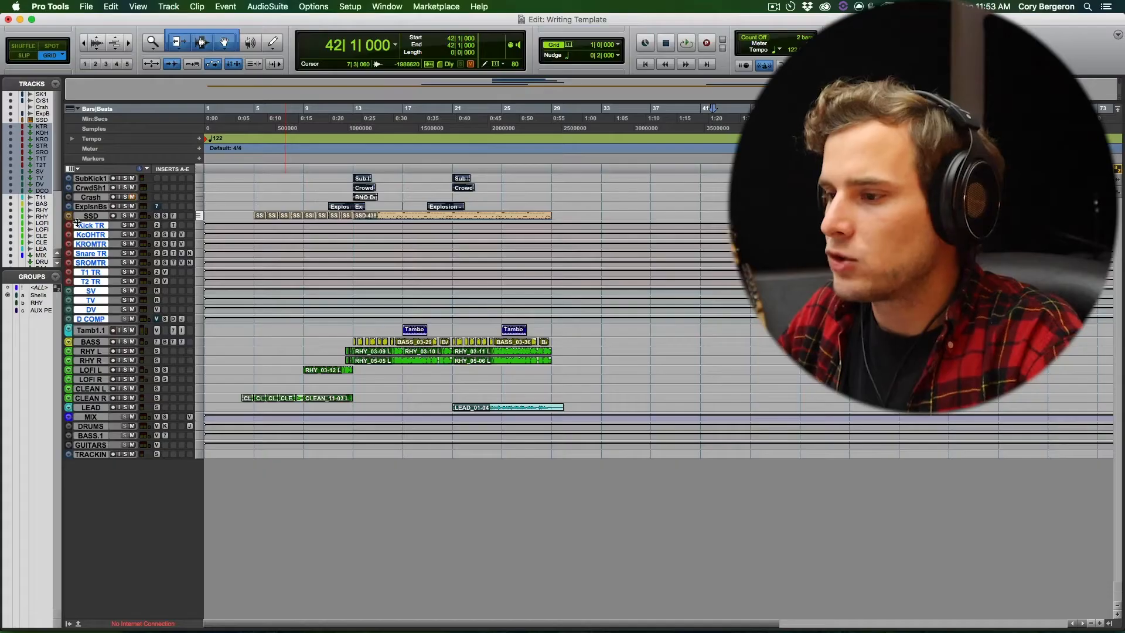
- Solo the SubKick1, CrwdSh1, Crash and ExplsnBs tracks and play them from bar 12
{"action": "left_click", "coordinate": [91, 206]}
{"action": "left_click", "coordinate": [95, 179], "text": "shift"}
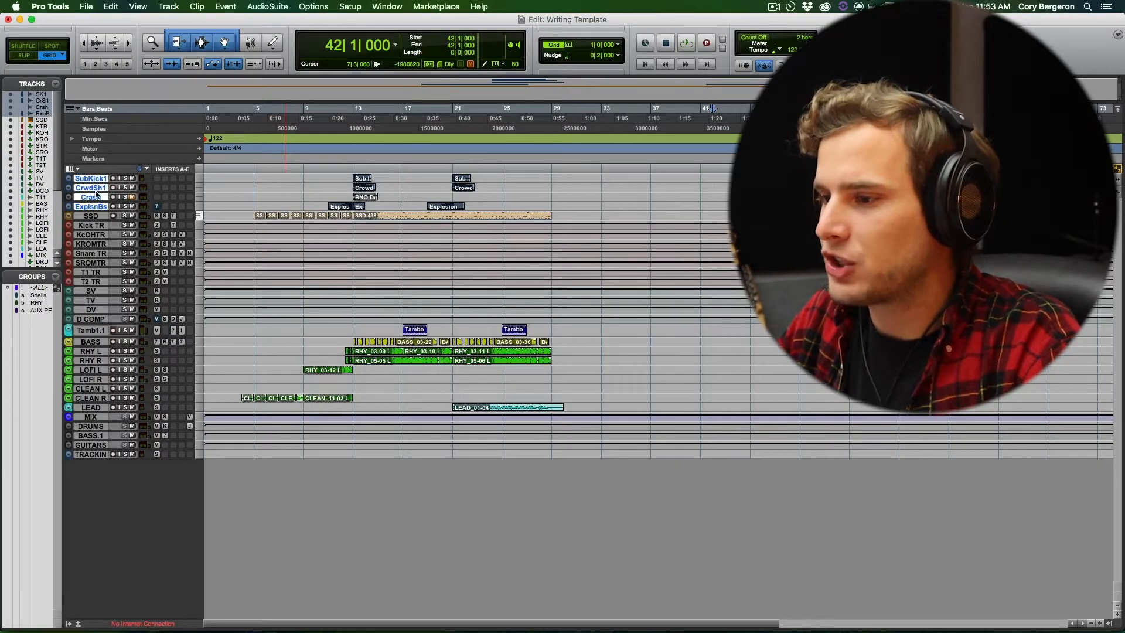
{"action": "mouse_move", "coordinate": [92, 212]}
{"action": "left_mouse_down"}
{"action": "mouse_move", "coordinate": [92, 228]}
{"action": "mouse_move", "coordinate": [92, 217]}
{"action": "left_mouse_up"}
{"action": "left_click", "coordinate": [338, 177]}
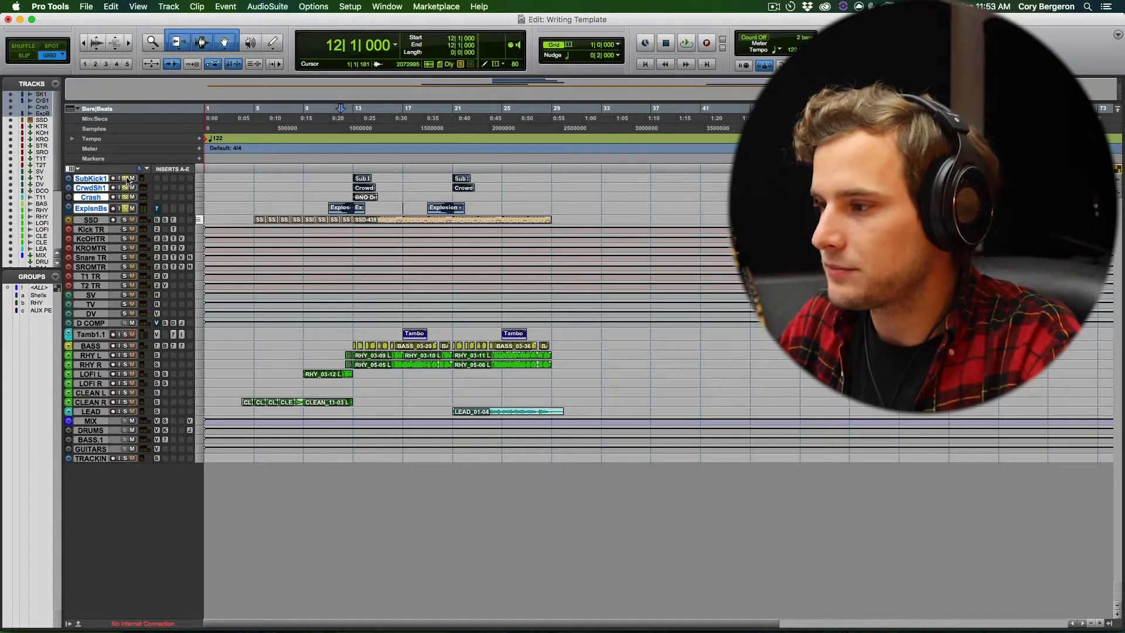
{"action": "key", "text": "space"}
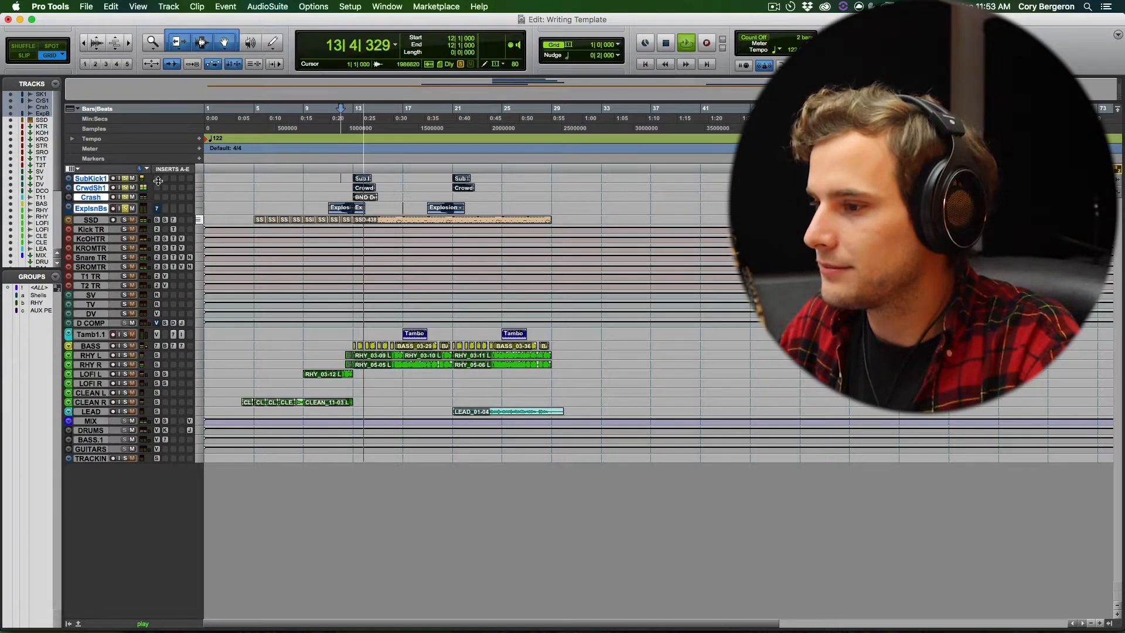
{"action": "key", "text": "space"}
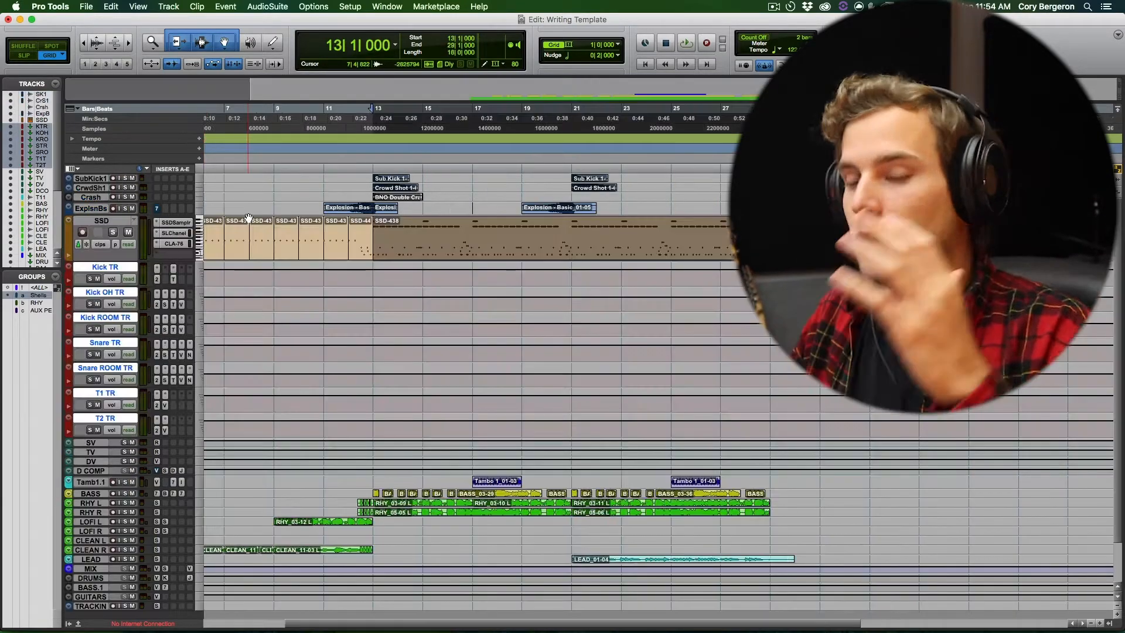
- Select the long SSD clip starting at bar 13 and inspect the SSD track's SSDSampler mixer
{"action": "left_click", "coordinate": [478, 248]}
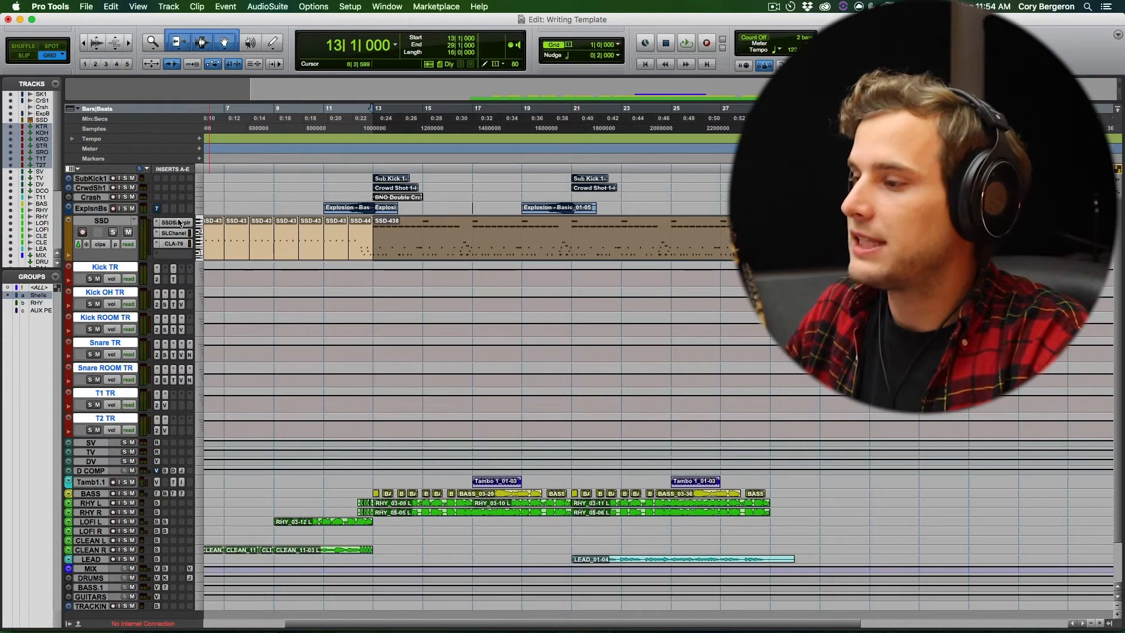
{"action": "left_click", "coordinate": [178, 223]}
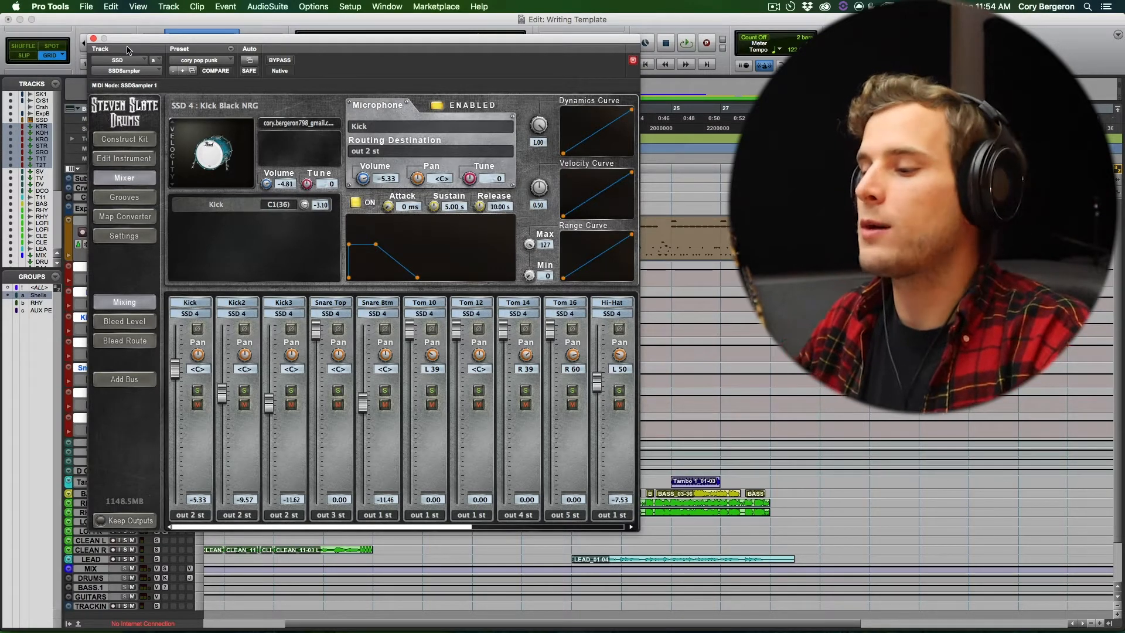
{"action": "left_click", "coordinate": [93, 39]}
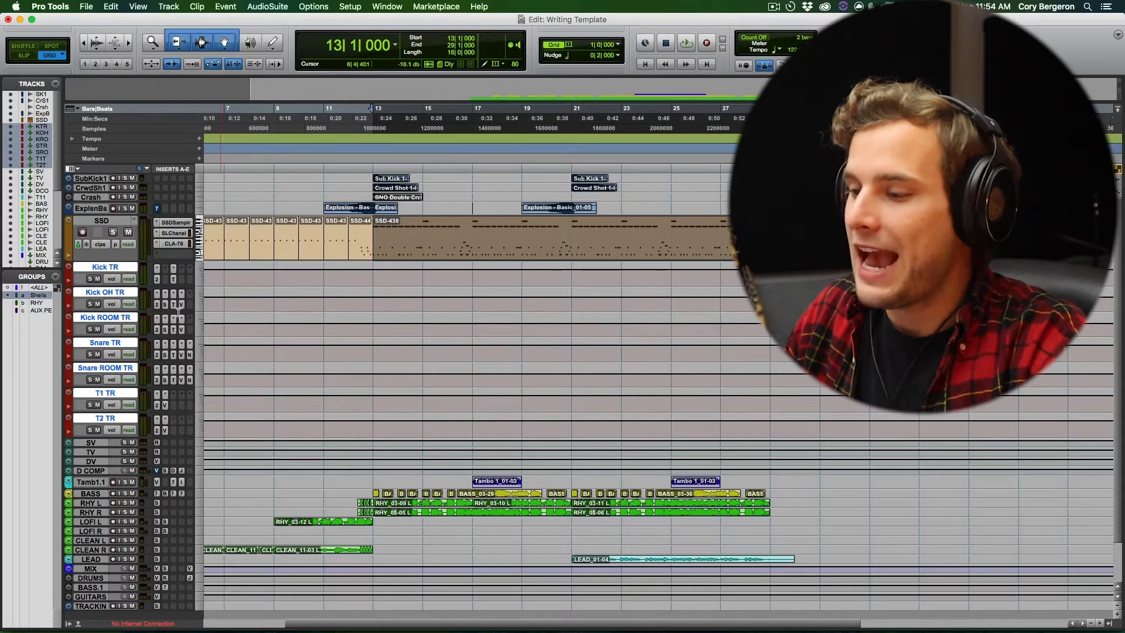
- Examine the drum channels' inserts, sends and routing in the Mix window, placing the edit cursor at bar 21
{"action": "key", "text": "super+equal"}
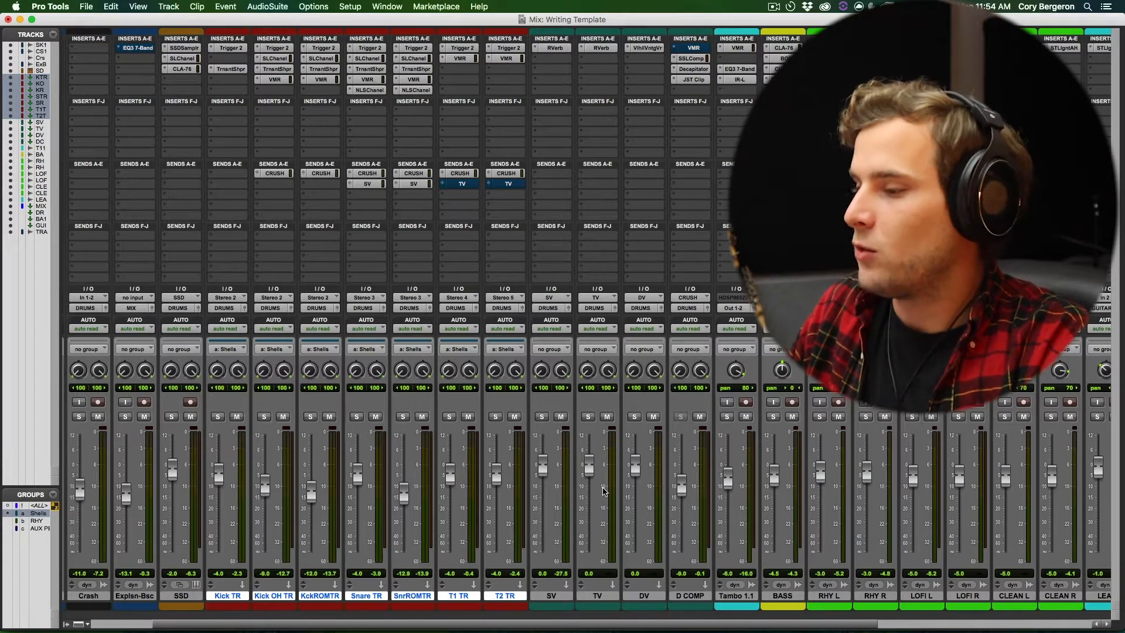
{"action": "key", "text": "super+equal"}
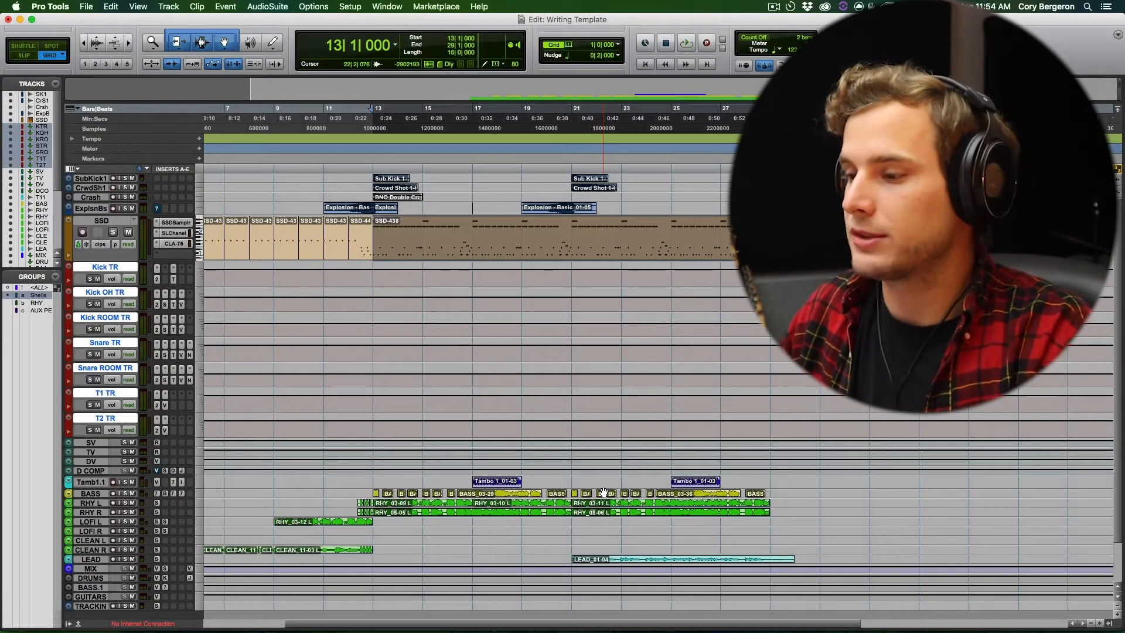
{"action": "left_click", "coordinate": [561, 252]}
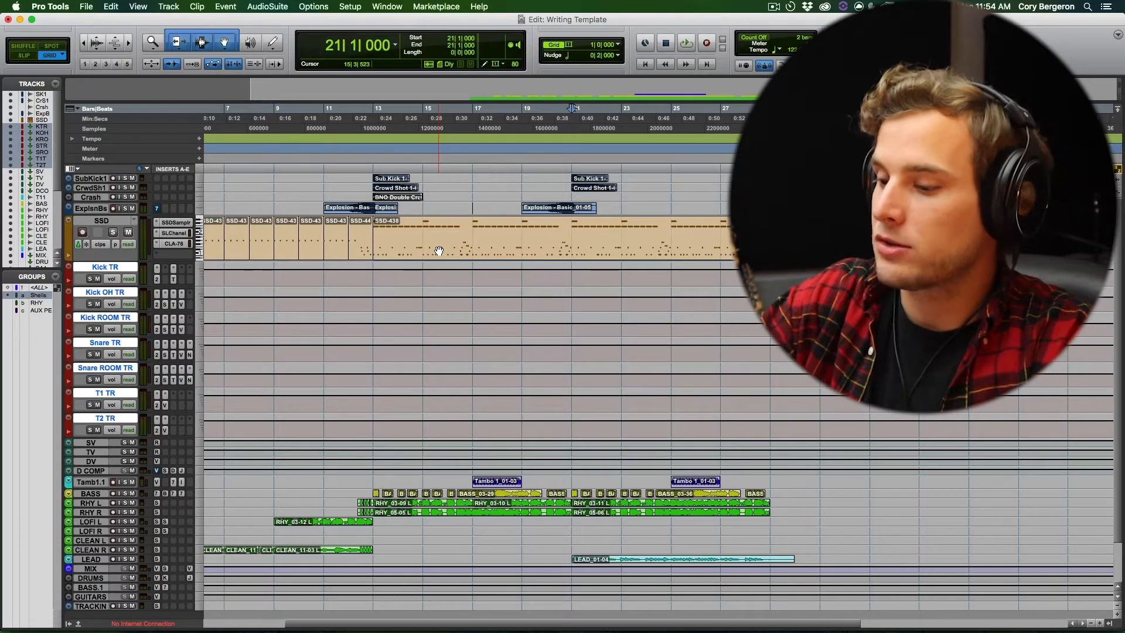
{"action": "key", "text": "super+equal"}
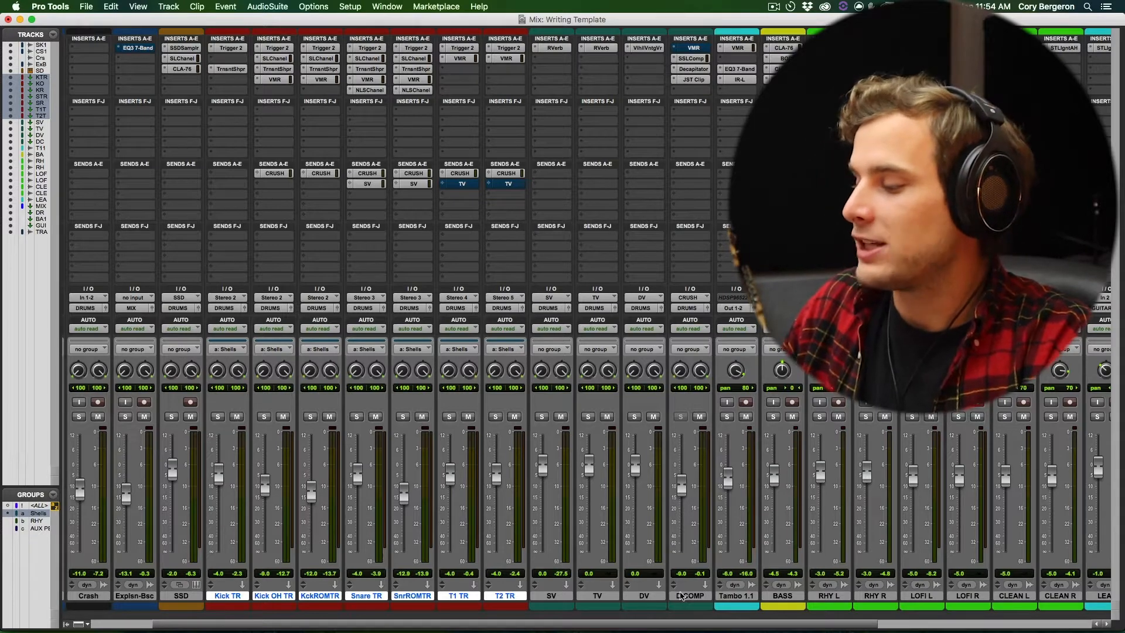
{"action": "key", "text": "super+equal"}
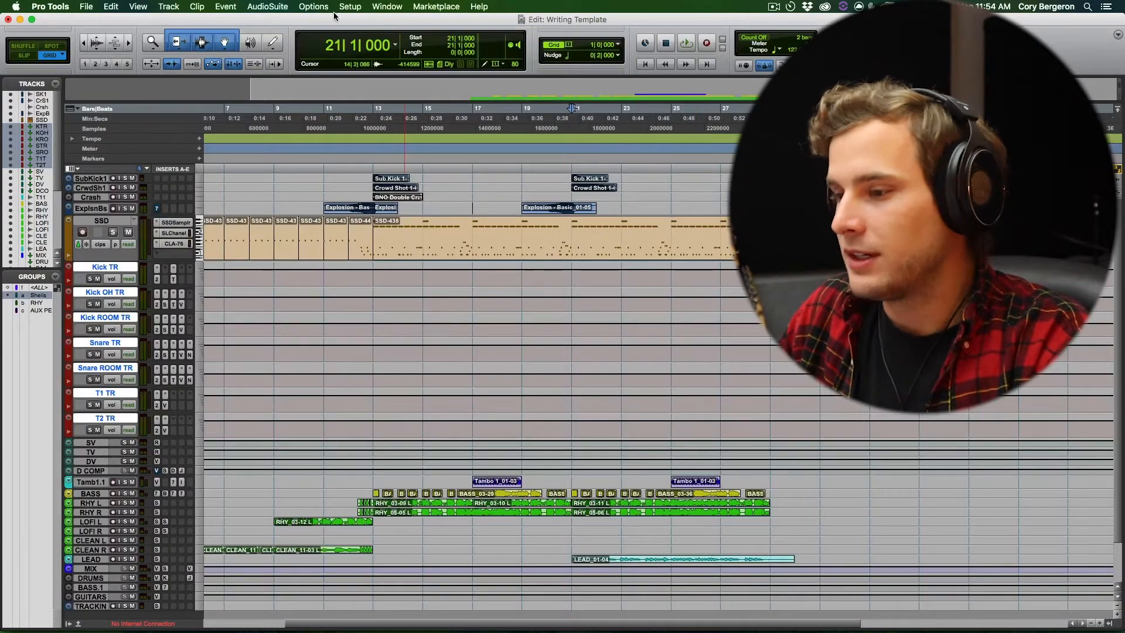
- Enlarge the DRUMS bus track's height in the Edit window
{"action": "scroll", "coordinate": [211, 294], "scroll_direction": "down", "scroll_amount": 3}
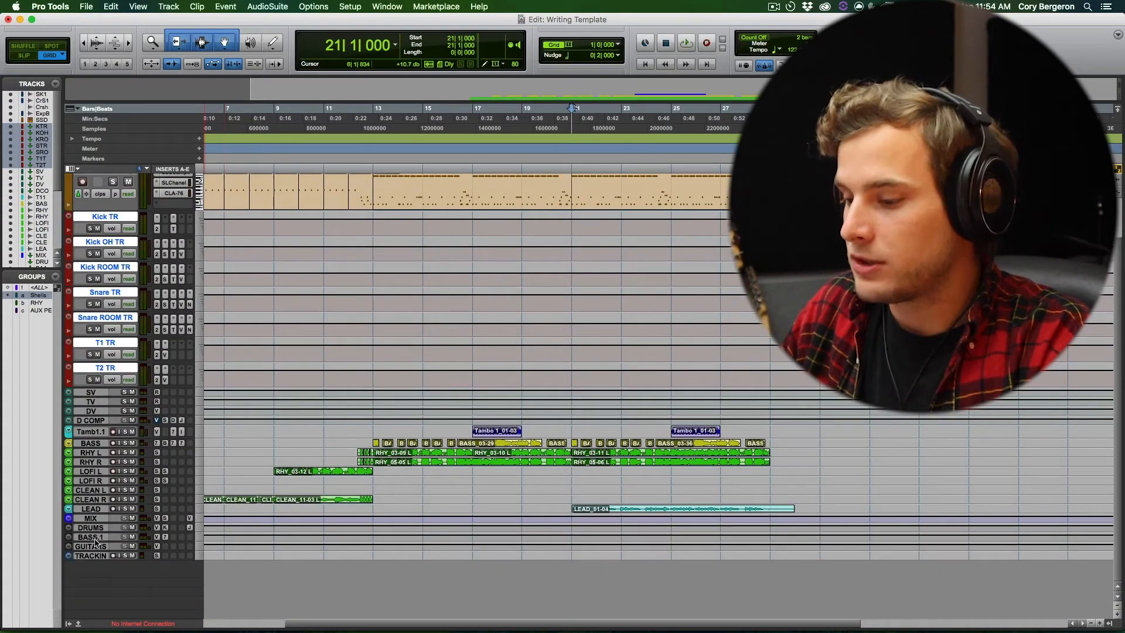
{"action": "left_click_drag", "start_coordinate": [90, 530], "coordinate": [90, 568]}
{"action": "scroll", "coordinate": [525, 267], "scroll_direction": "up", "scroll_amount": 3}
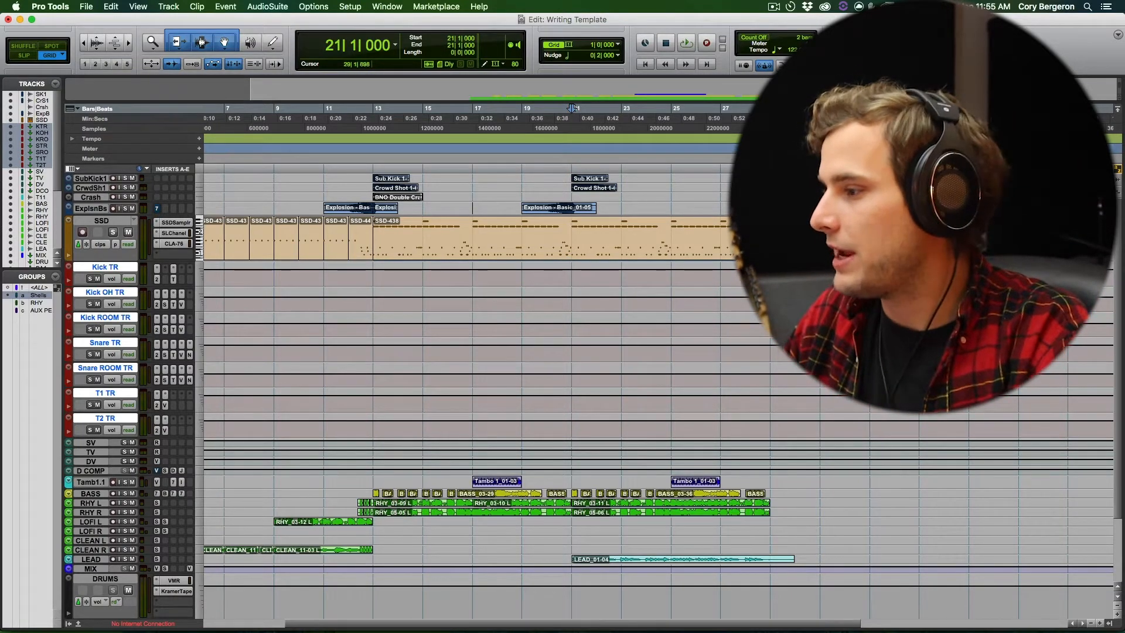
- Select the empty bar 30 on the SSD track and open it in the MIDI Editor
{"action": "scroll", "coordinate": [636, 220], "scroll_direction": "right", "scroll_amount": 5}
{"action": "left_click", "coordinate": [642, 220]}
{"action": "key", "text": "t"}
{"action": "key", "text": "t"}
{"action": "mouse_move", "coordinate": [464, 221]}
{"action": "left_mouse_down"}
{"action": "mouse_move", "coordinate": [554, 221]}
{"action": "mouse_move", "coordinate": [473, 219]}
{"action": "left_mouse_up"}
{"action": "left_click_drag", "start_coordinate": [645, 219], "coordinate": [569, 219]}
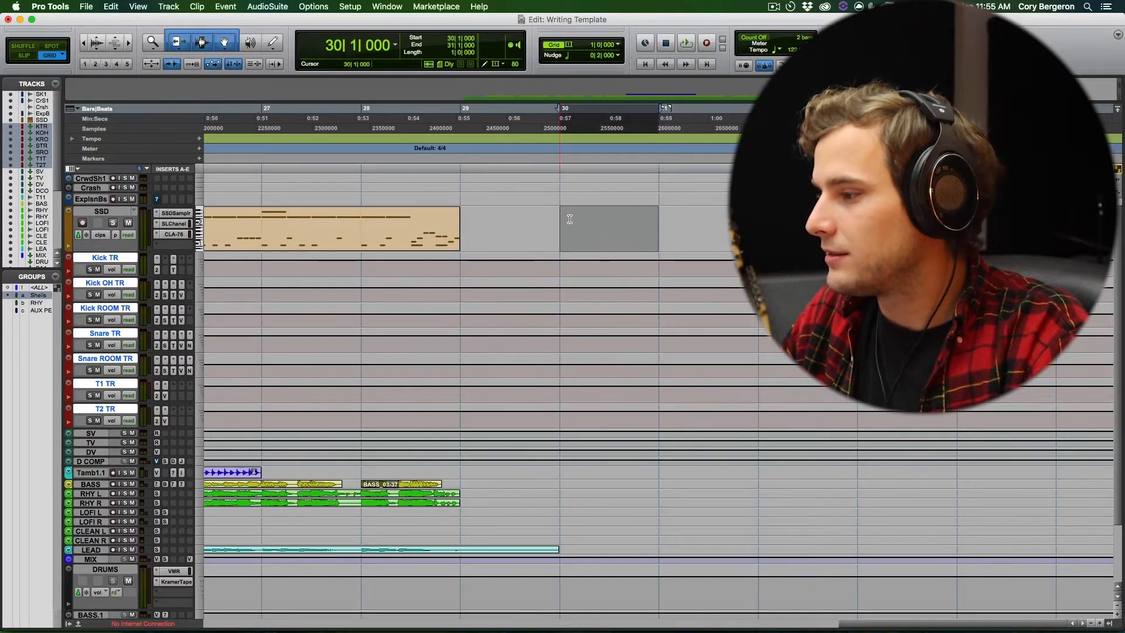
{"action": "double_click", "coordinate": [609, 238]}
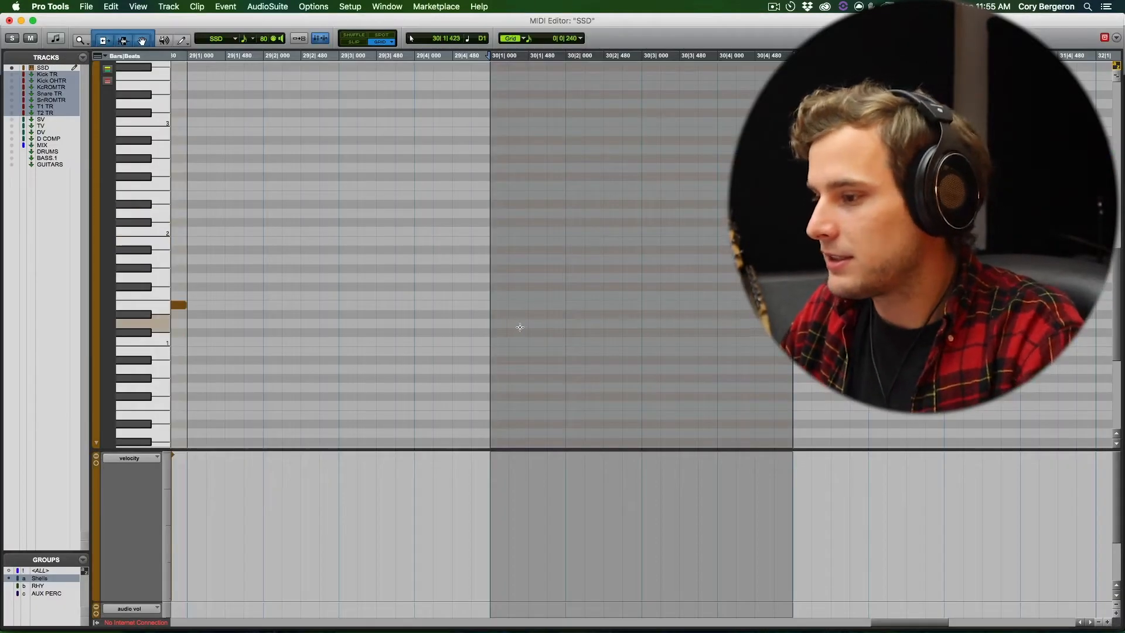
- Add C1 notes on beats 1 and 3 and D1 notes on beats 2 and 4 of bar 30
{"action": "key", "text": "r"}
{"action": "key", "text": "t"}
{"action": "left_click", "coordinate": [647, 341]}
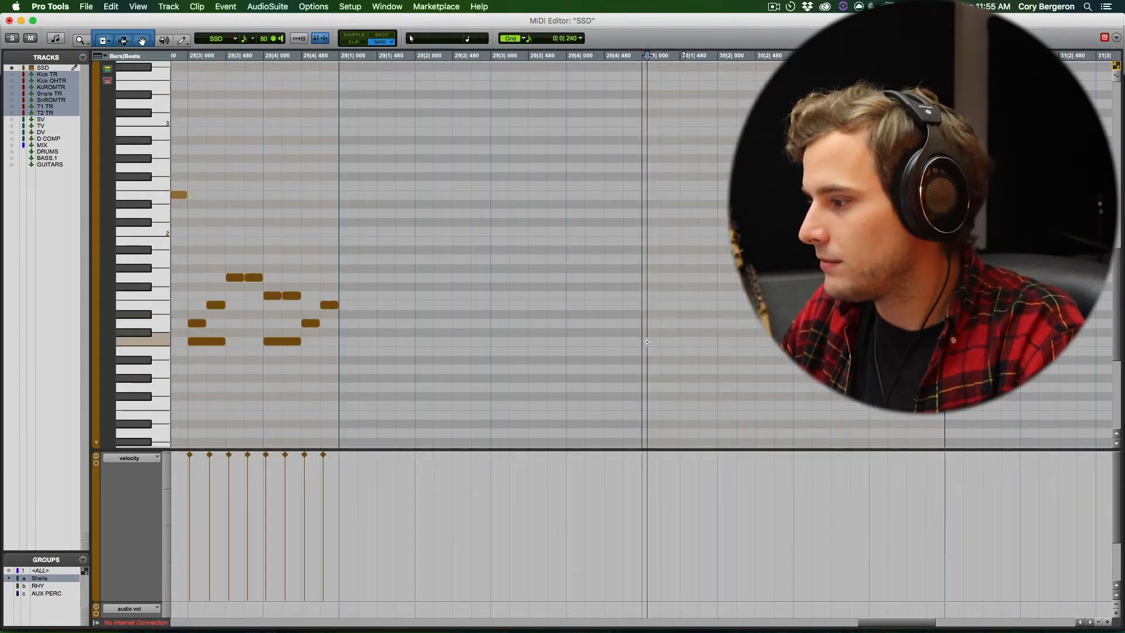
{"action": "left_click", "coordinate": [647, 342]}
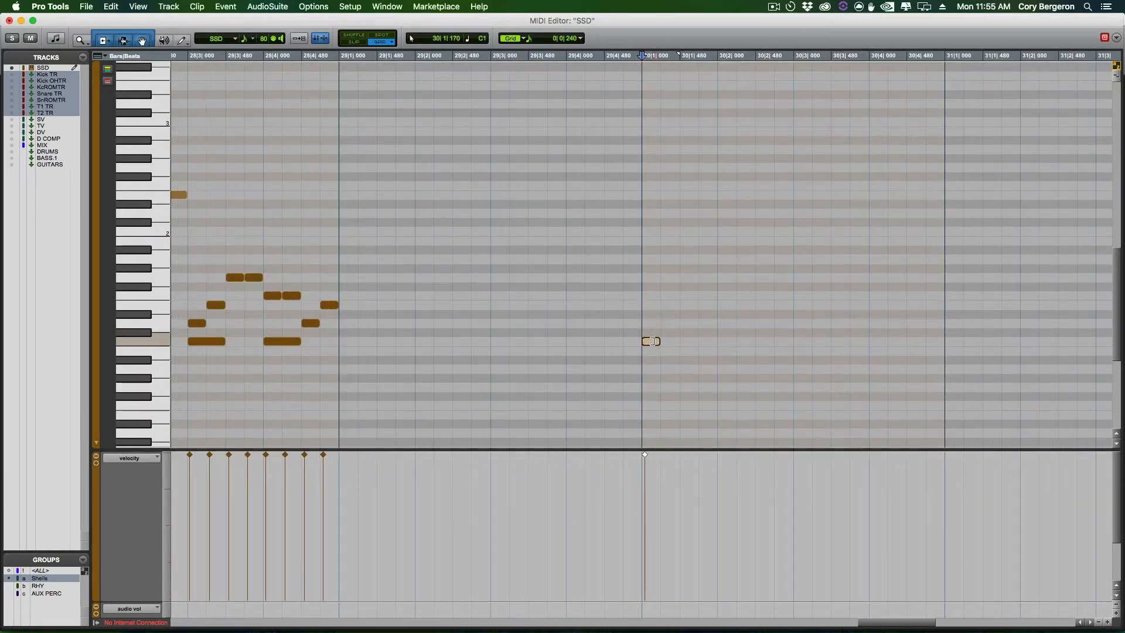
{"action": "left_click", "coordinate": [727, 324]}
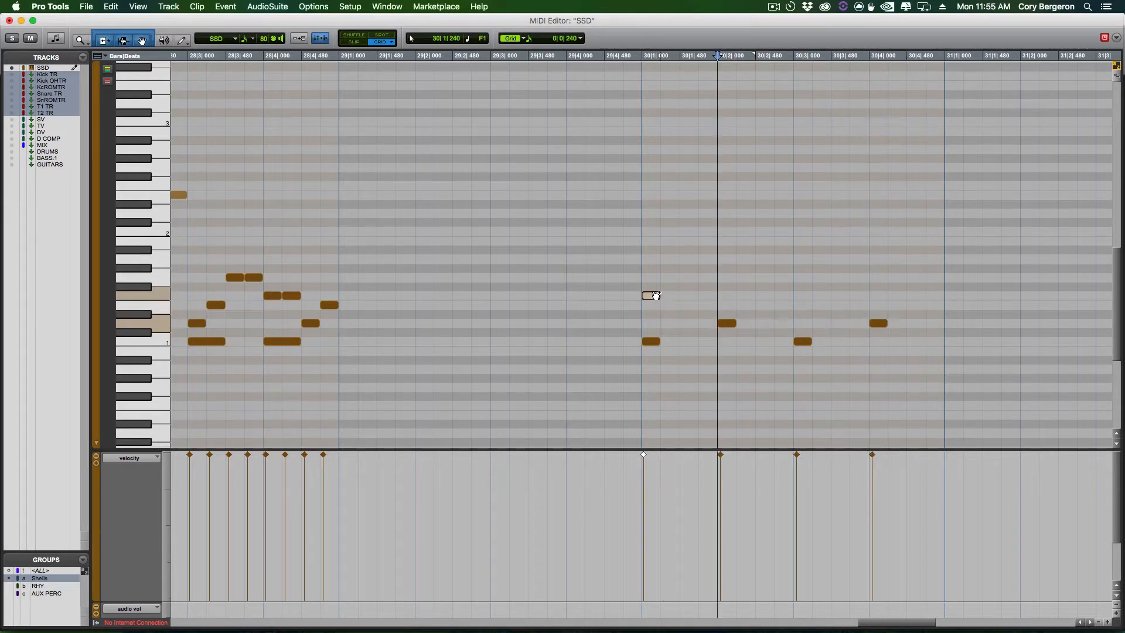
- Add F#1 notes on beats 2 to 4 of bar 30, and an E2 note plus a higher note on beat 1
{"action": "left_click_drag", "start_coordinate": [656, 296], "coordinate": [652, 277]}
{"action": "left_click", "coordinate": [728, 287]}
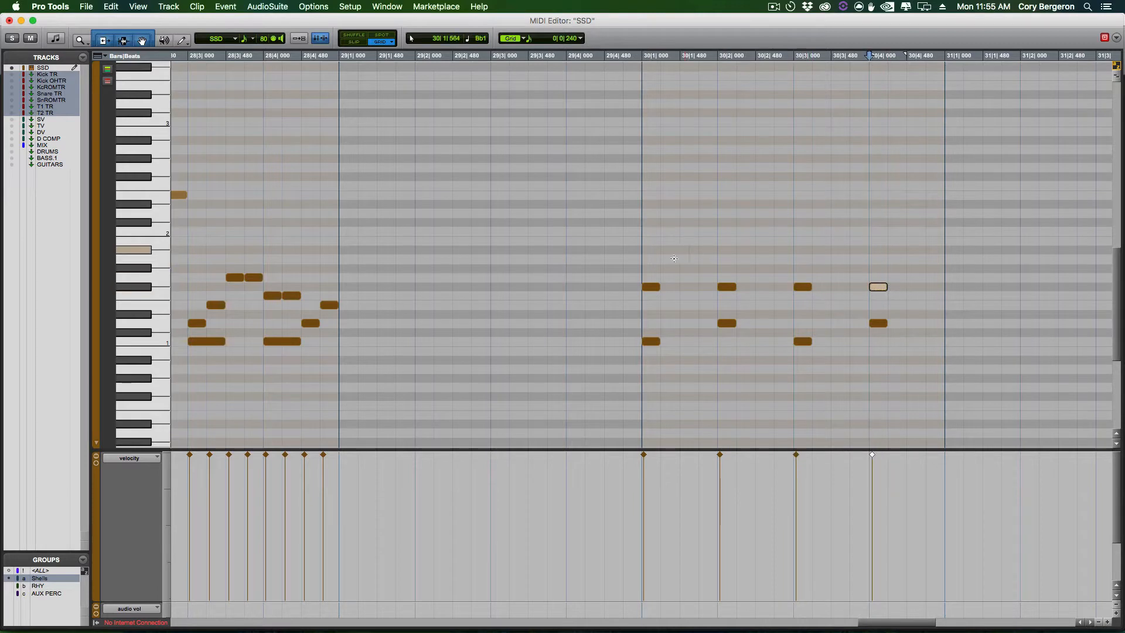
{"action": "left_click_drag", "start_coordinate": [649, 287], "coordinate": [649, 196]}
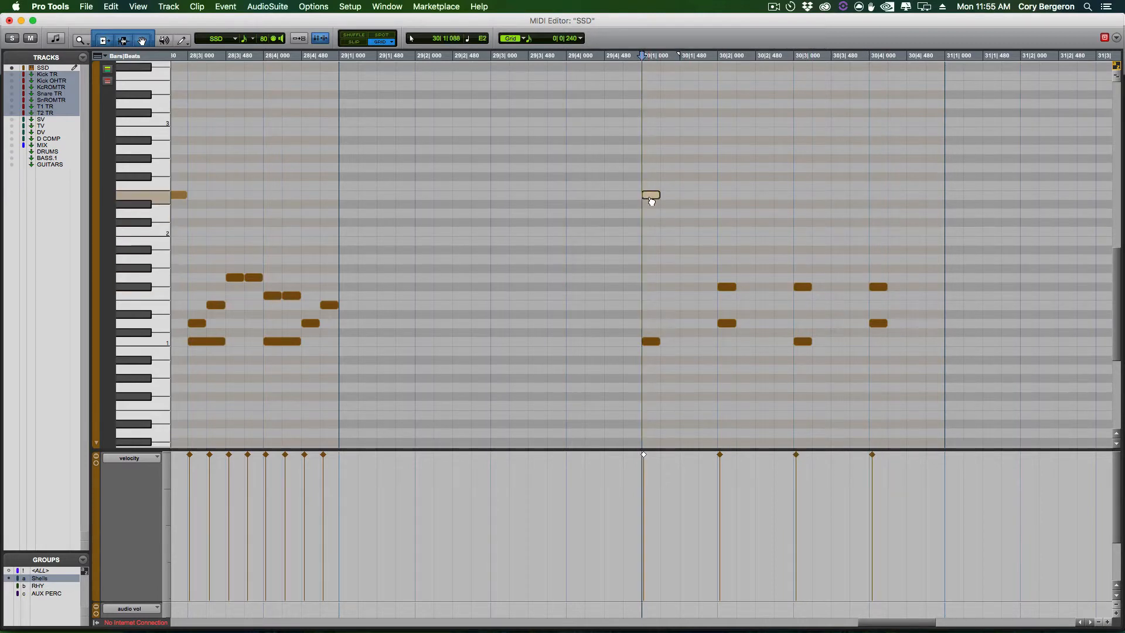
- Play back the new drum bar from just before bar 30 and return to the Edit window
{"action": "left_click", "coordinate": [560, 141]}
{"action": "key", "text": "space"}
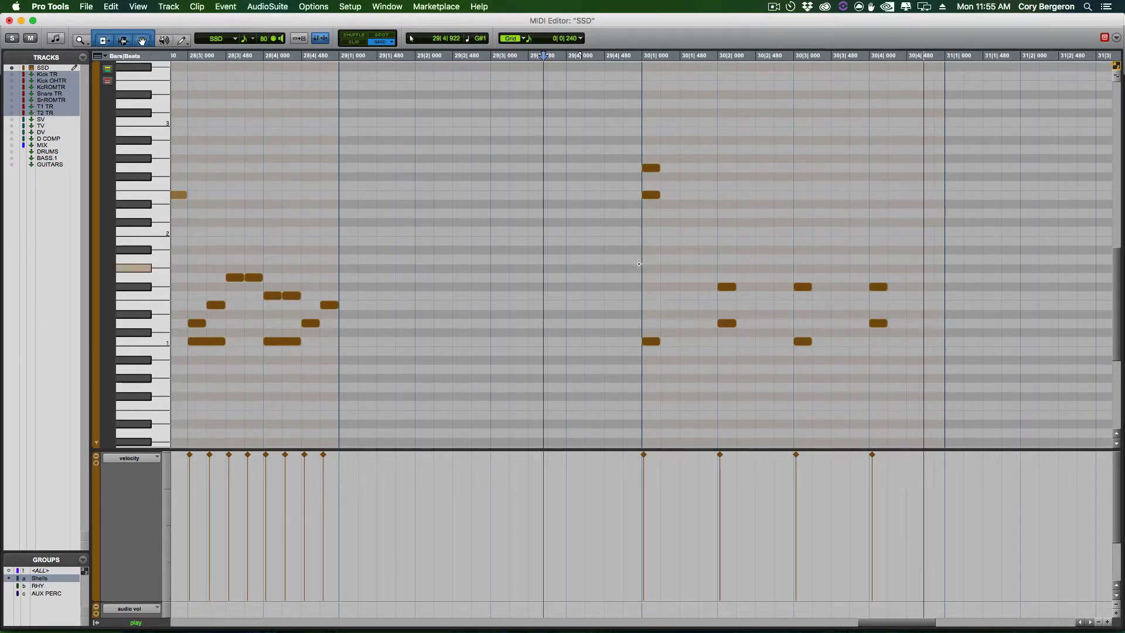
{"action": "key", "text": "space"}
{"action": "key", "text": "ctrl+equal"}
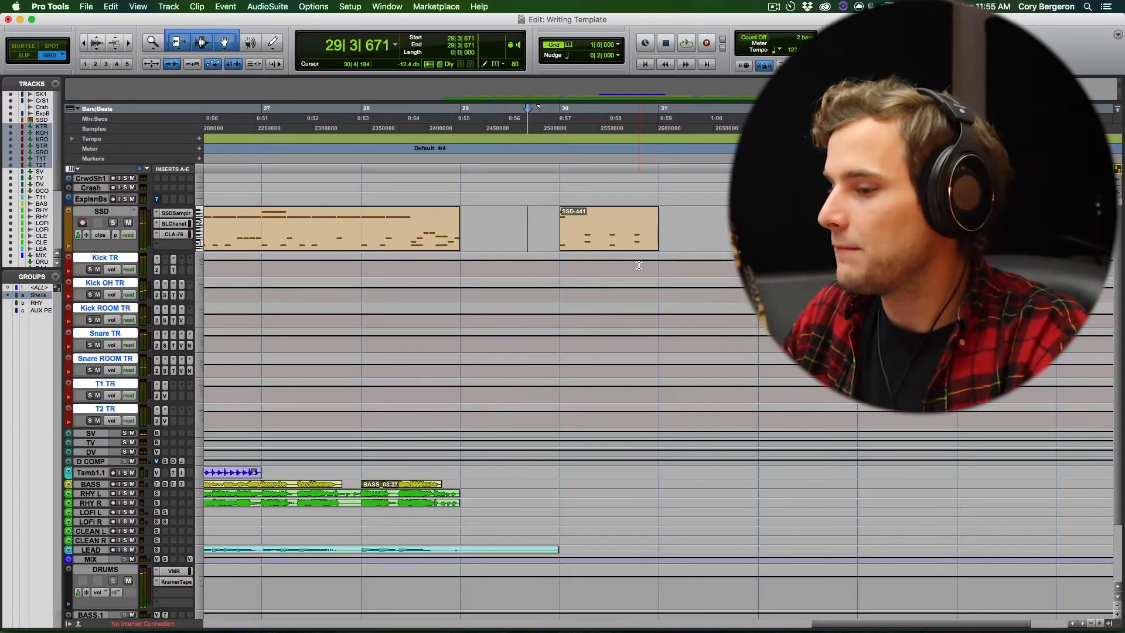
- Select the new clip at bar 30 on the SSD track and audition the arrangement
{"action": "key", "text": "r"}
{"action": "key", "text": "r"}
{"action": "left_click", "coordinate": [644, 237]}
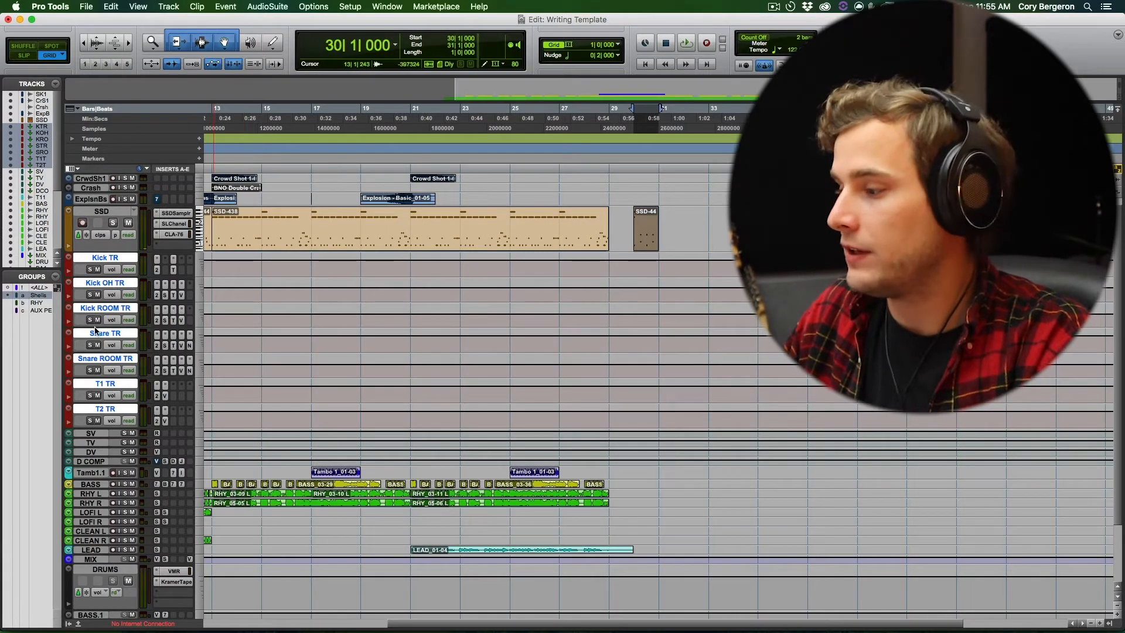
{"action": "key", "text": "space"}
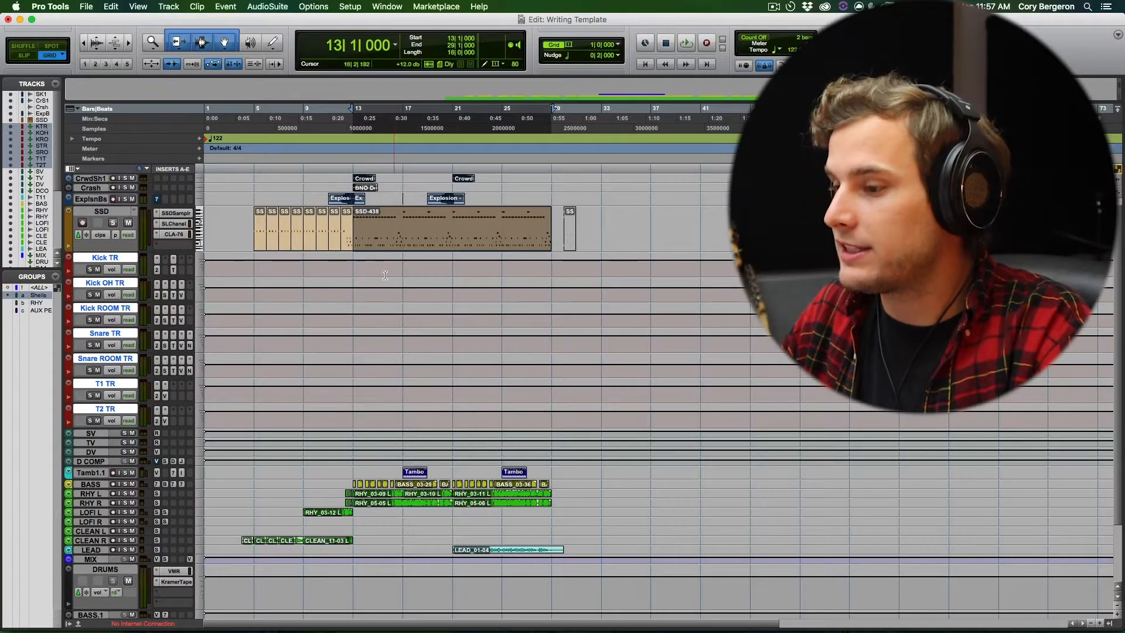
- Select the tracks from SSD through D COMP and solo them
{"action": "left_click", "coordinate": [102, 212]}
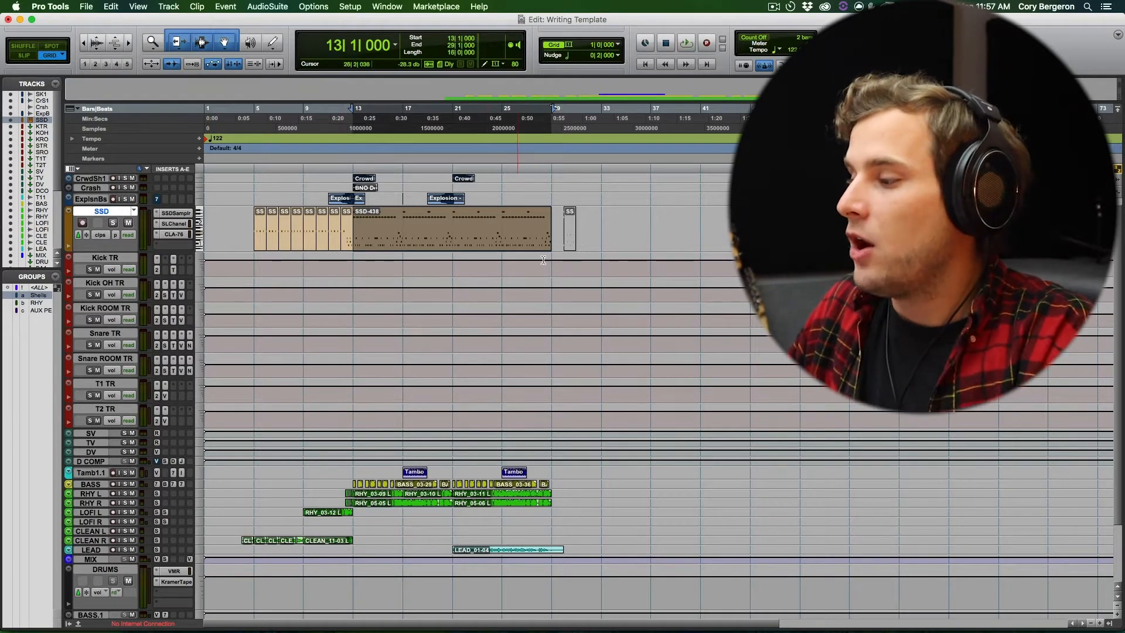
{"action": "left_click", "coordinate": [570, 231]}
{"action": "key", "text": "super+bracketright"}
{"action": "key", "text": "super+bracketright"}
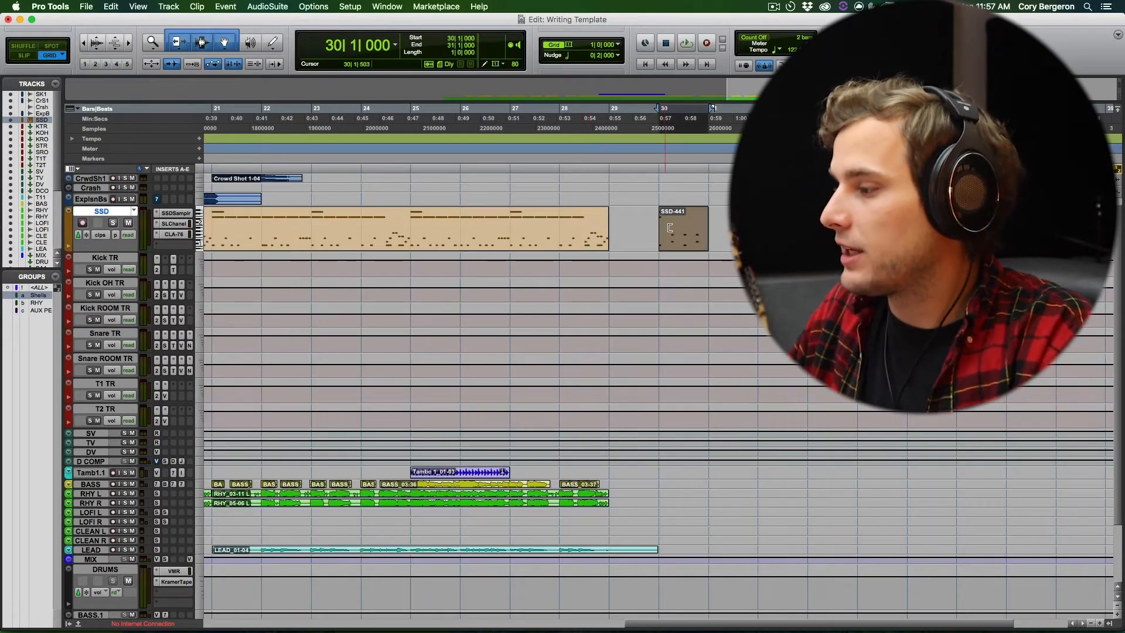
{"action": "left_click", "coordinate": [670, 227]}
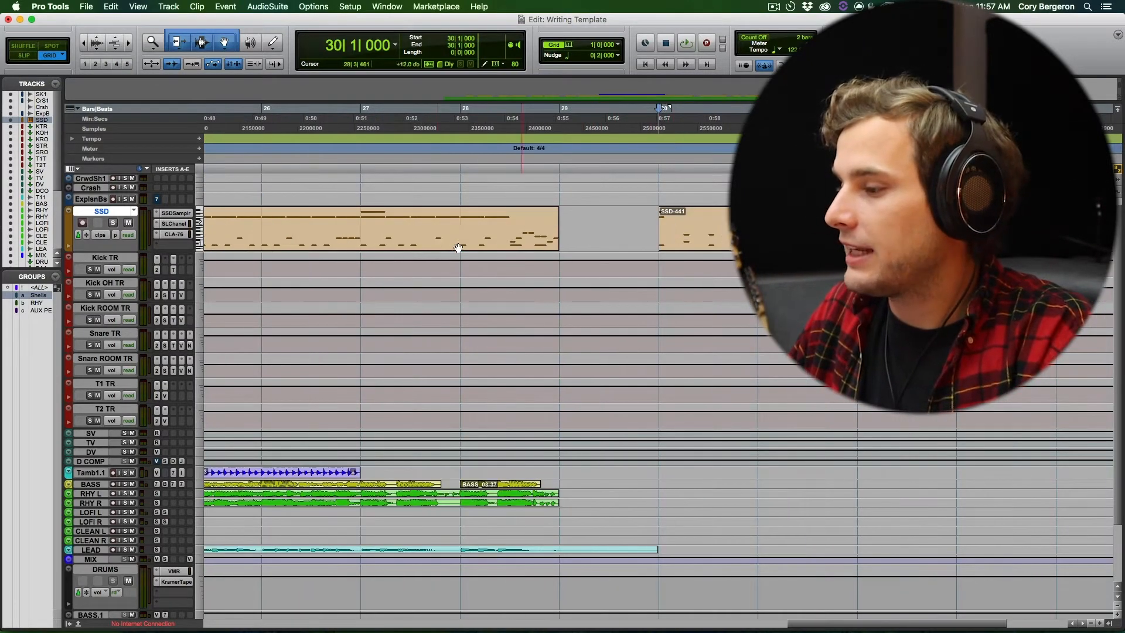
{"action": "left_click", "coordinate": [102, 461], "text": "shift"}
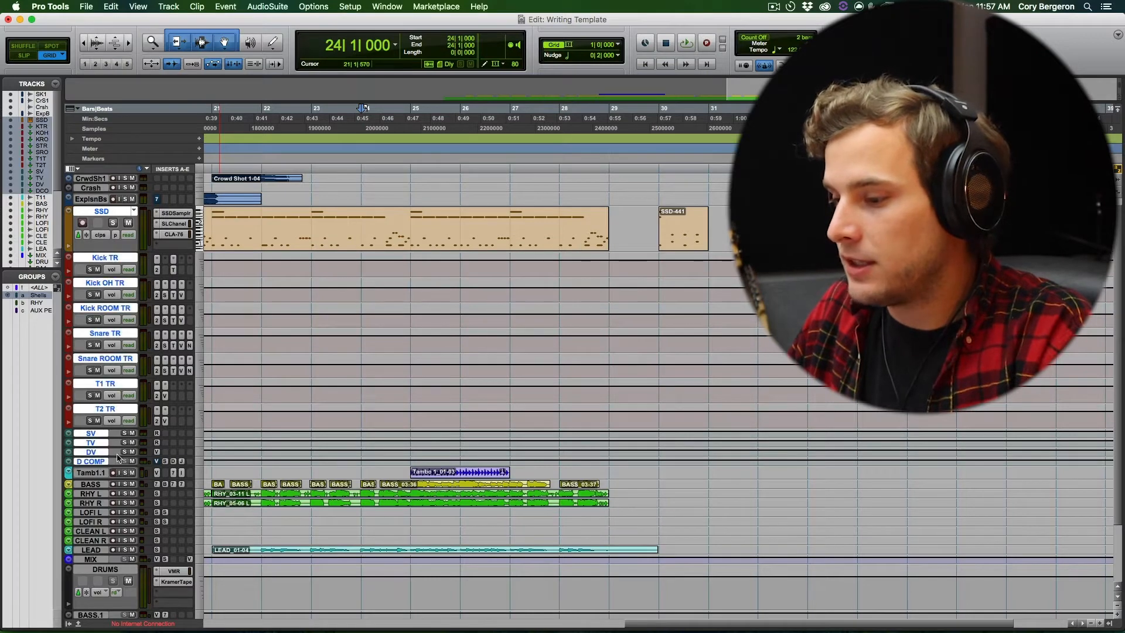
- Play the soloed drum tracks from bar 21
{"action": "left_click", "coordinate": [439, 226]}
{"action": "key", "text": "super+bracketleft"}
{"action": "left_click", "coordinate": [439, 226]}
{"action": "key", "text": "space"}
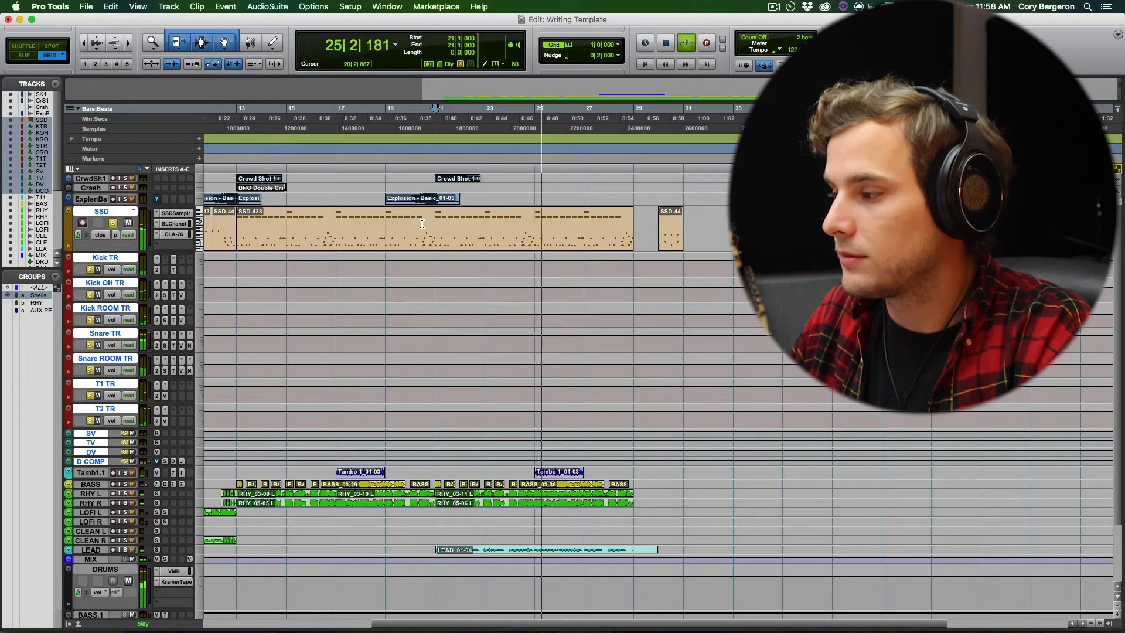
{"action": "key", "text": "space"}
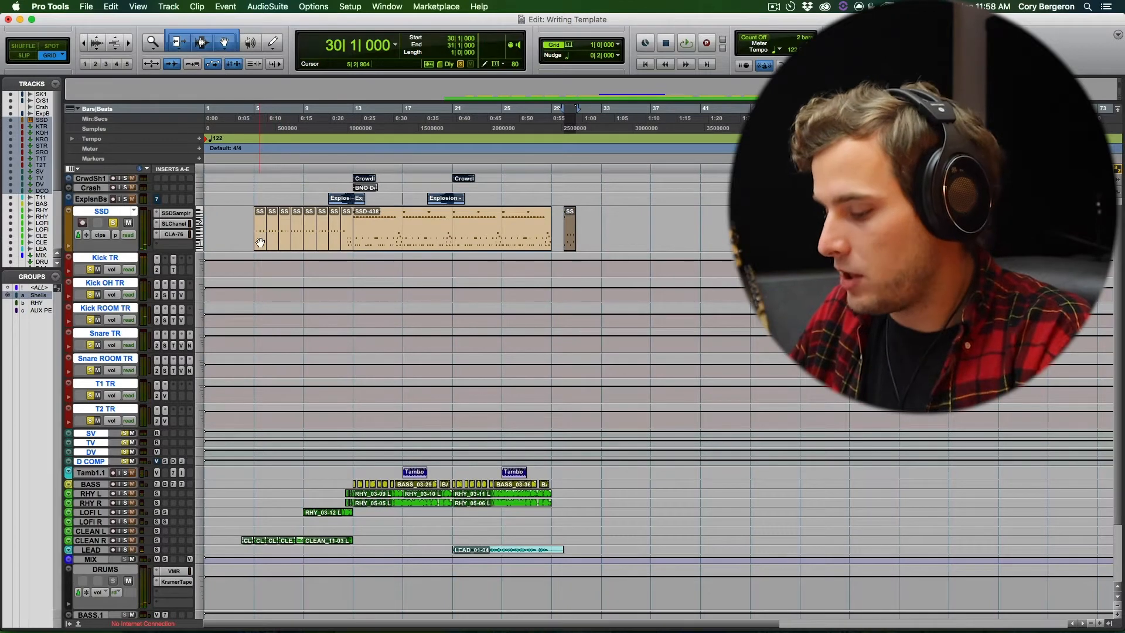
- Mute all SSD clips from bar 5 to bar 31 and turn off the drum tracks' solo
{"action": "left_click", "coordinate": [261, 240]}
{"action": "key", "text": "super+a"}
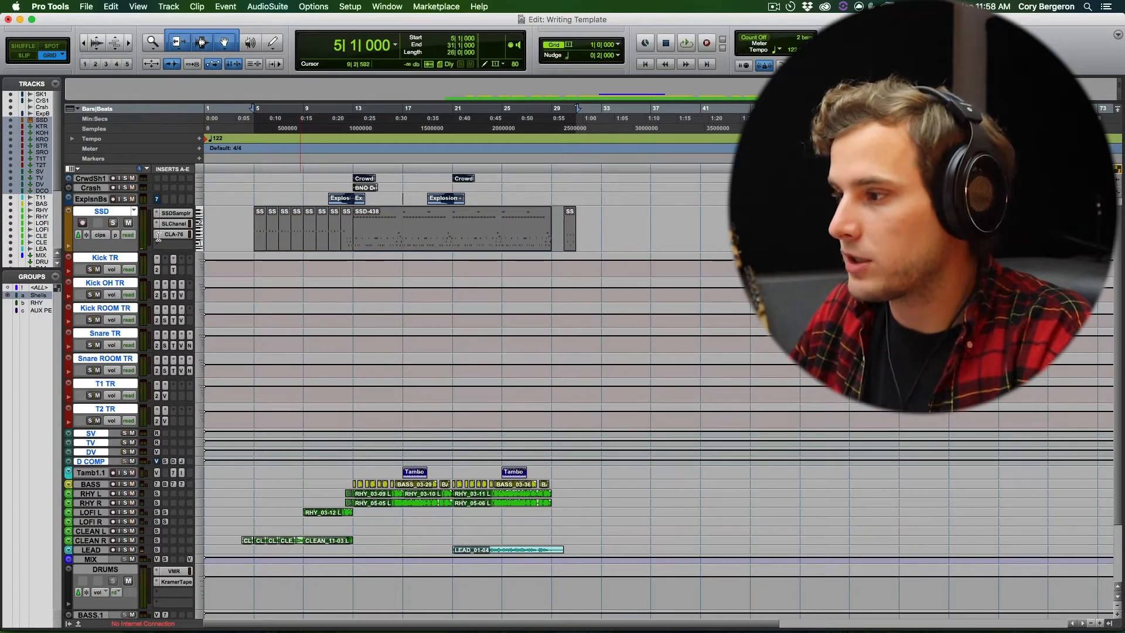
{"action": "scroll", "coordinate": [173, 221], "scroll_direction": "up", "scroll_amount": 1}
{"action": "key", "text": "shift+s"}
- Enlarge the Tambo 1.1 track's height
{"action": "scroll", "coordinate": [134, 186], "scroll_direction": "down", "scroll_amount": 3}
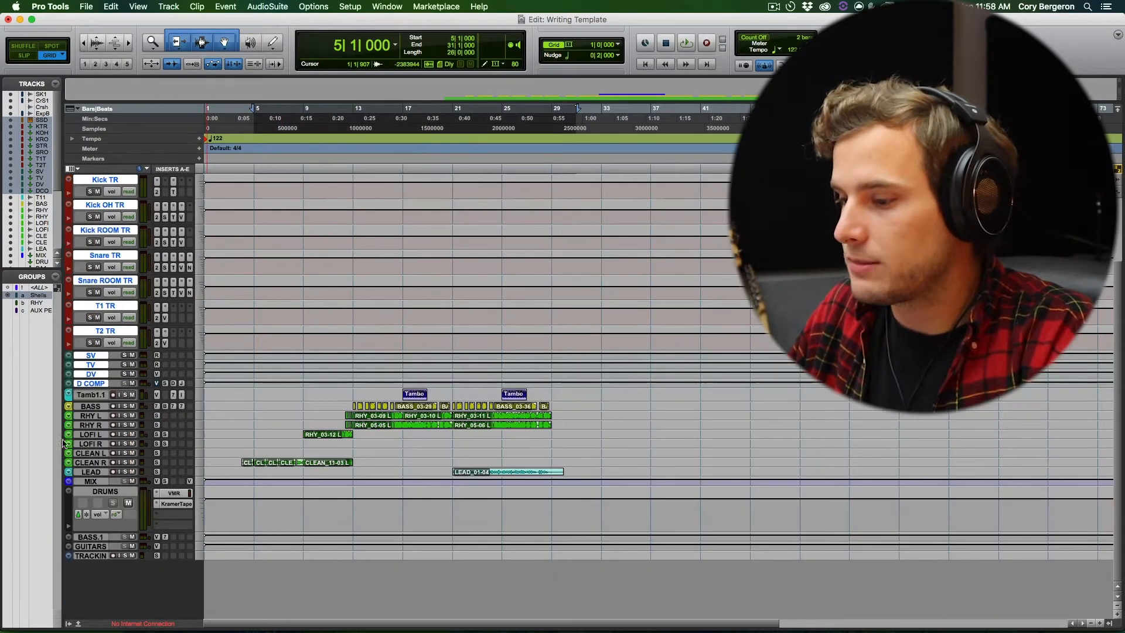
{"action": "left_click_drag", "start_coordinate": [88, 400], "coordinate": [88, 452]}
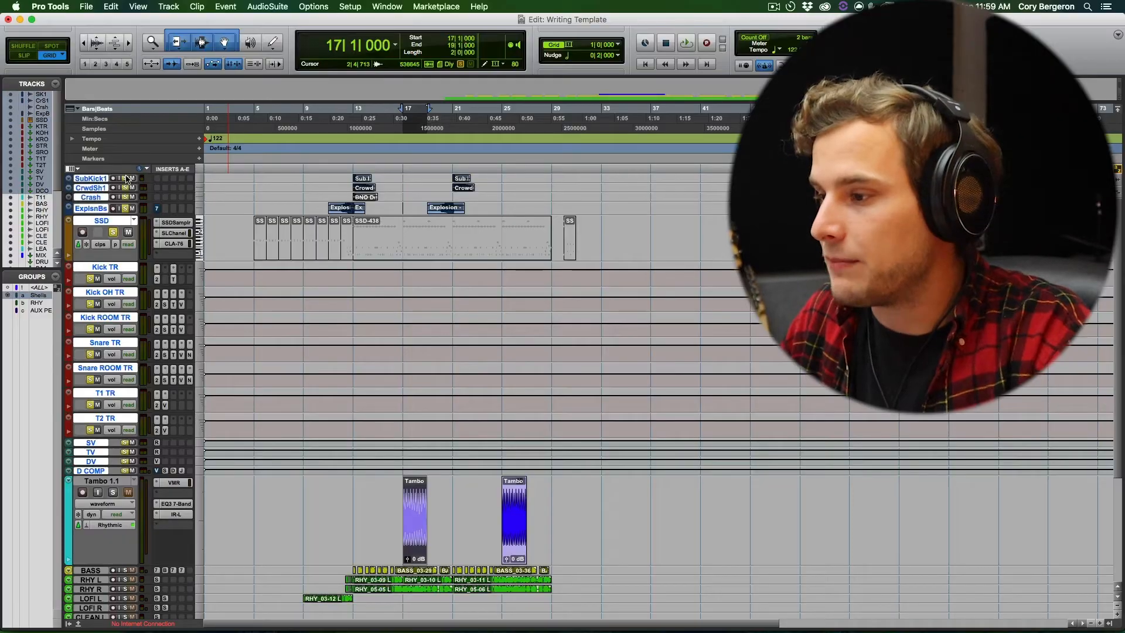
{"action": "scroll", "coordinate": [135, 408], "scroll_direction": "down", "scroll_amount": 2}
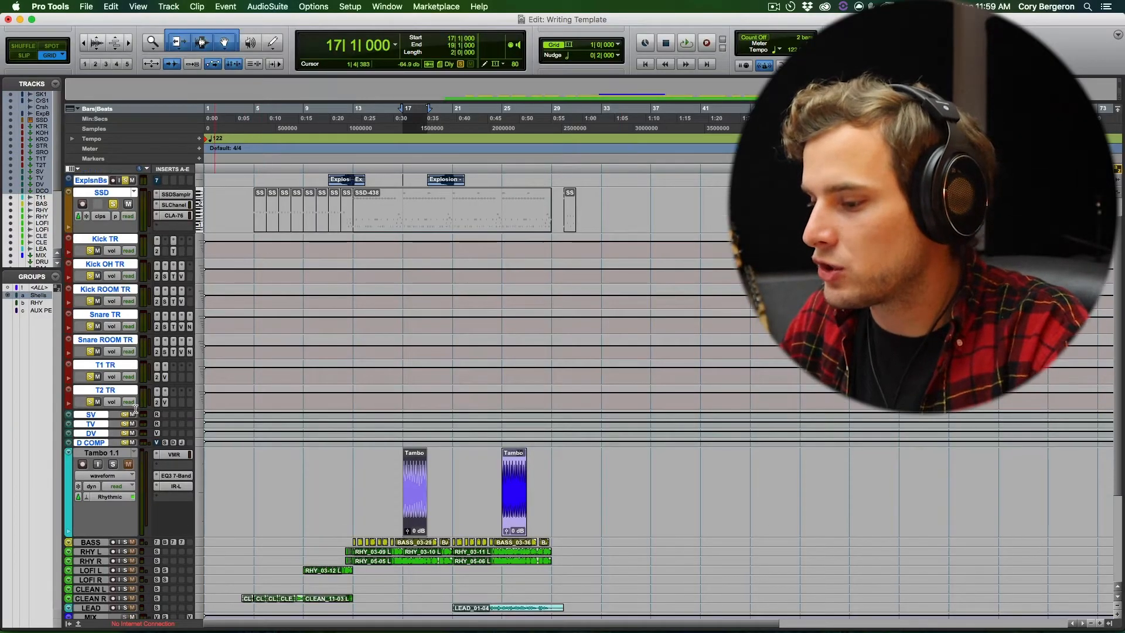
- Select the SSD track from bar 1 to bar 38 and unmute all of its clips
{"action": "scroll", "coordinate": [392, 200], "scroll_direction": "up", "scroll_amount": 2}
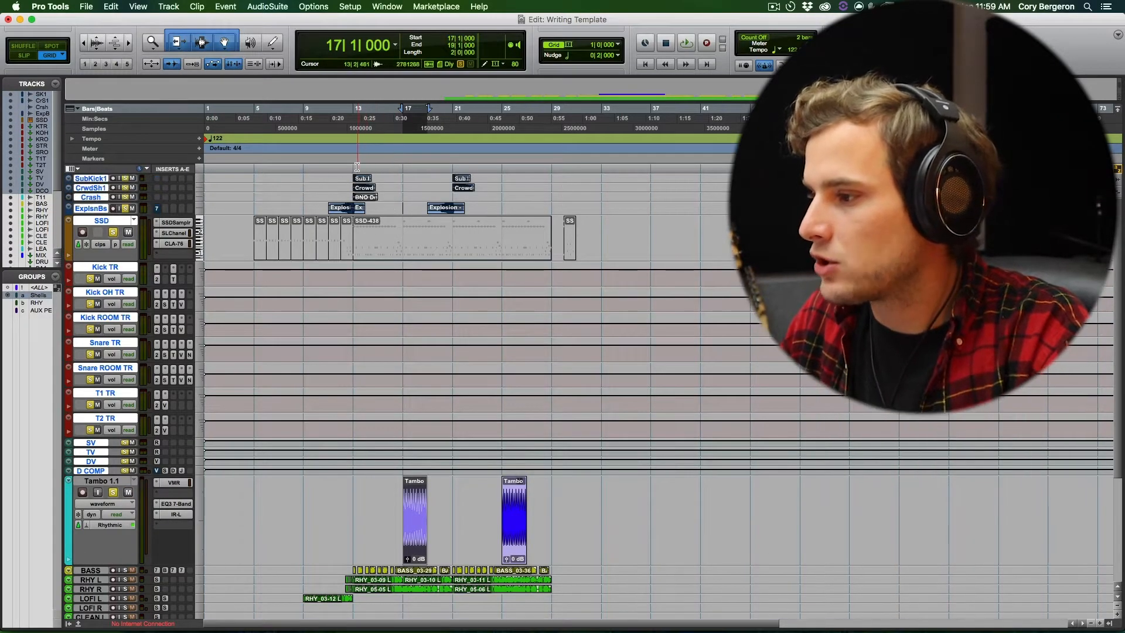
{"action": "left_click", "coordinate": [355, 229]}
{"action": "left_click", "coordinate": [378, 249]}
{"action": "left_click_drag", "start_coordinate": [663, 232], "coordinate": [208, 234]}
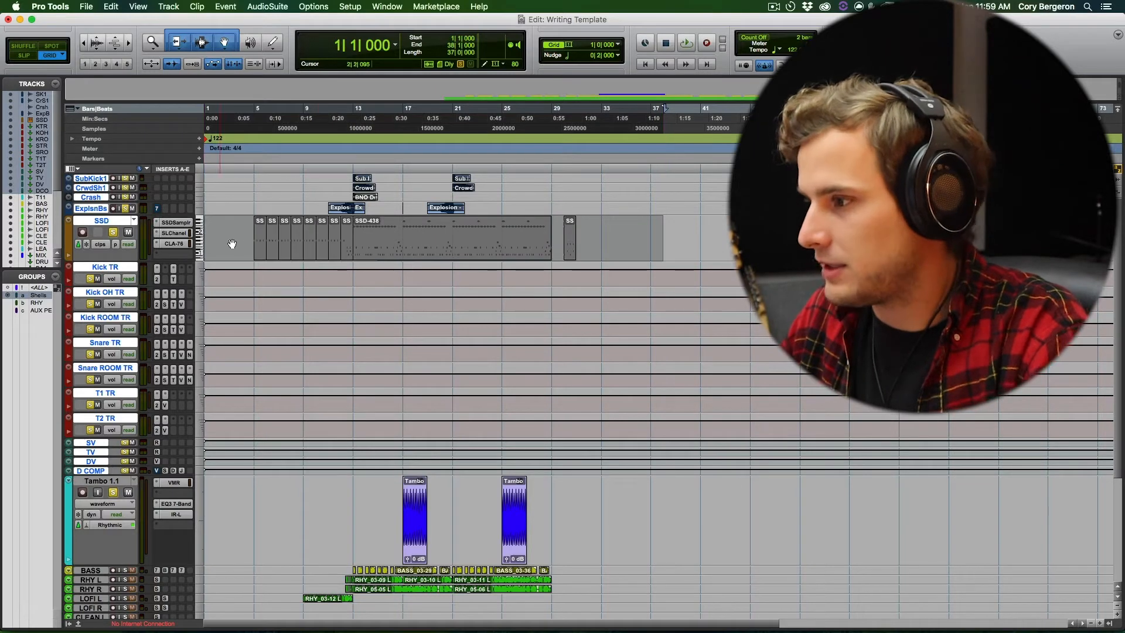
- Play the soloed drum and tambourine tracks from bar 13, and stop playback after listening
{"action": "left_click", "coordinate": [354, 120]}
{"action": "key", "text": "space"}
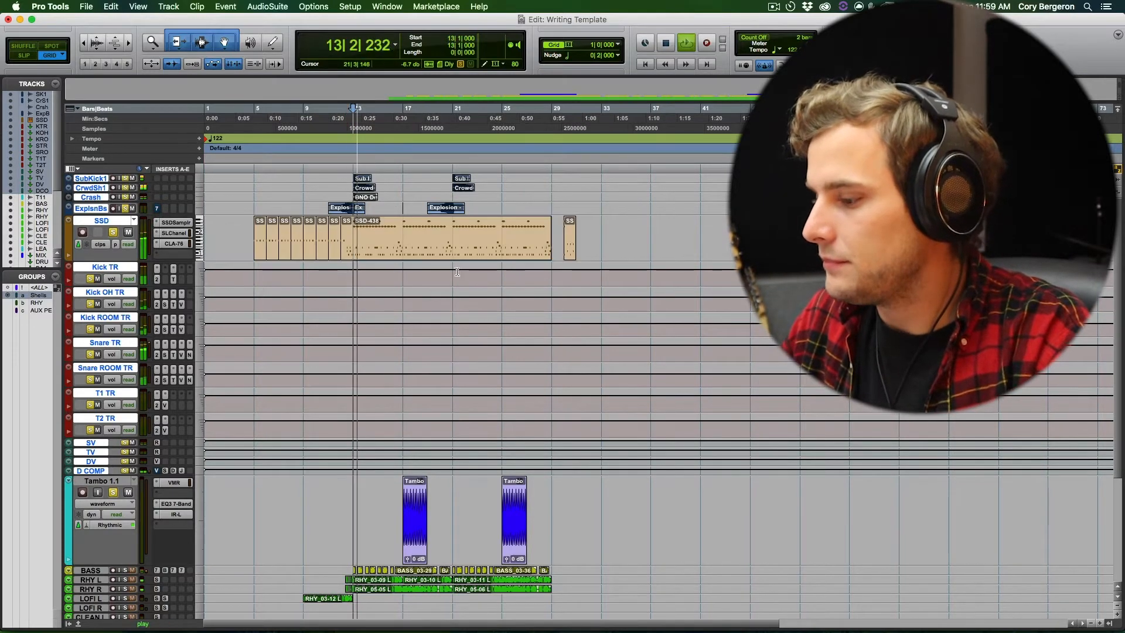
{"action": "scroll", "coordinate": [457, 272], "scroll_direction": "down", "scroll_amount": 2}
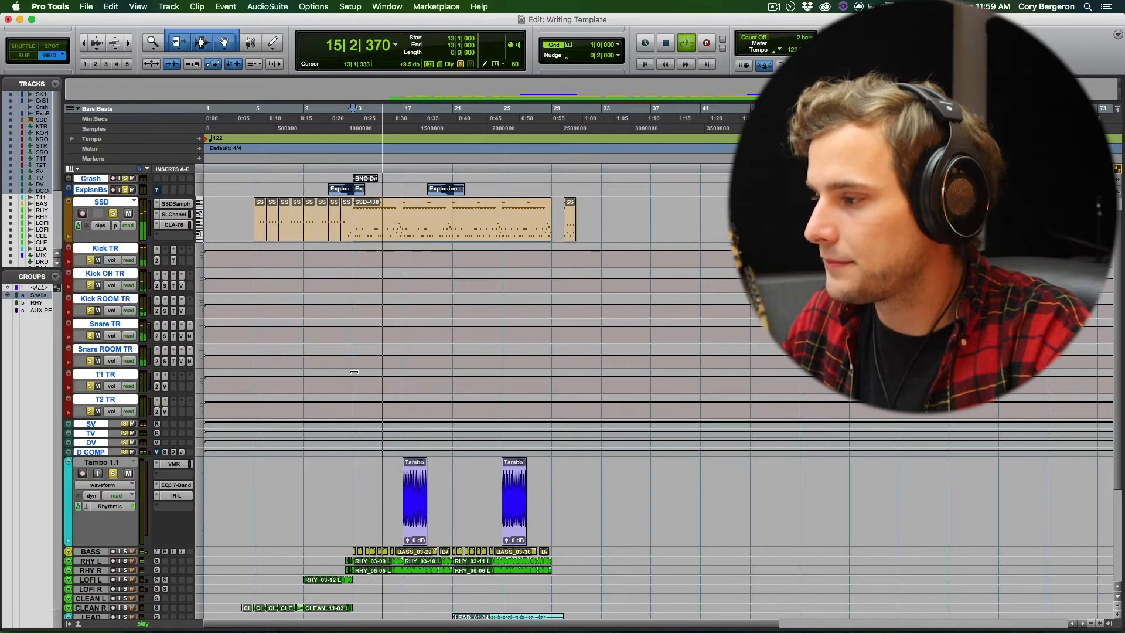
{"action": "scroll", "coordinate": [504, 298], "scroll_direction": "down", "scroll_amount": 5}
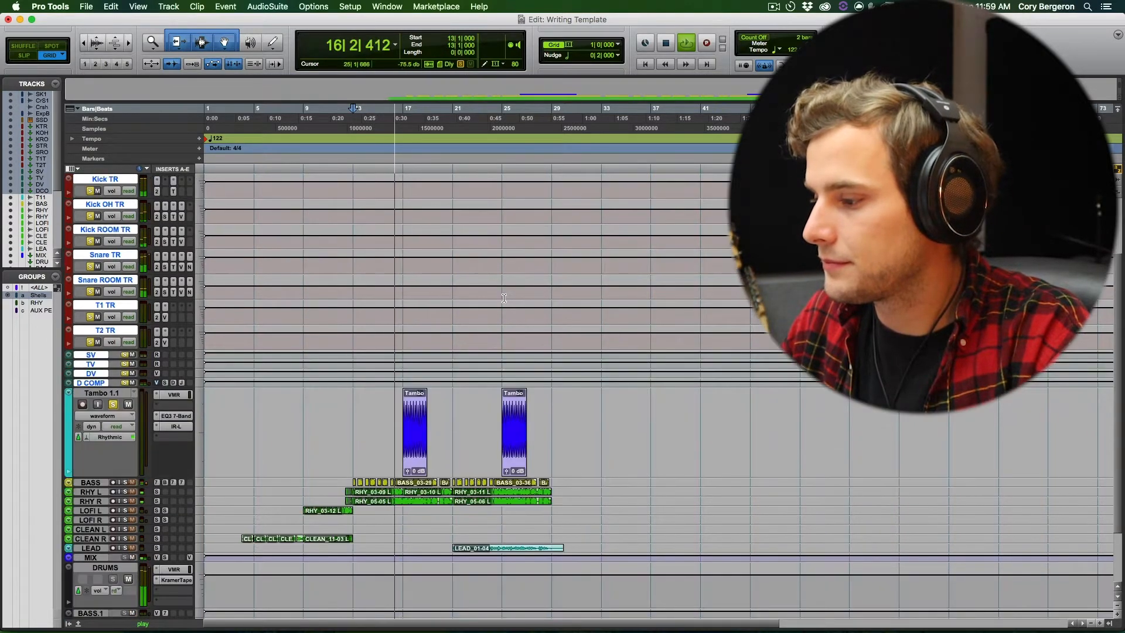
{"action": "scroll", "coordinate": [503, 298], "scroll_direction": "up", "scroll_amount": 3}
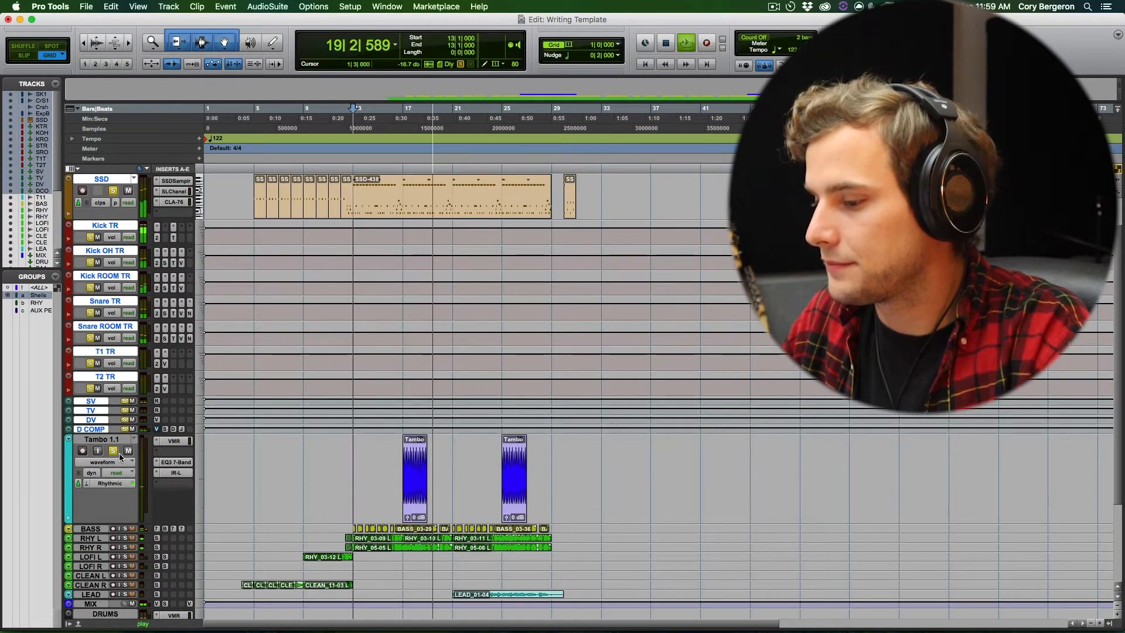
{"action": "key", "text": "space"}
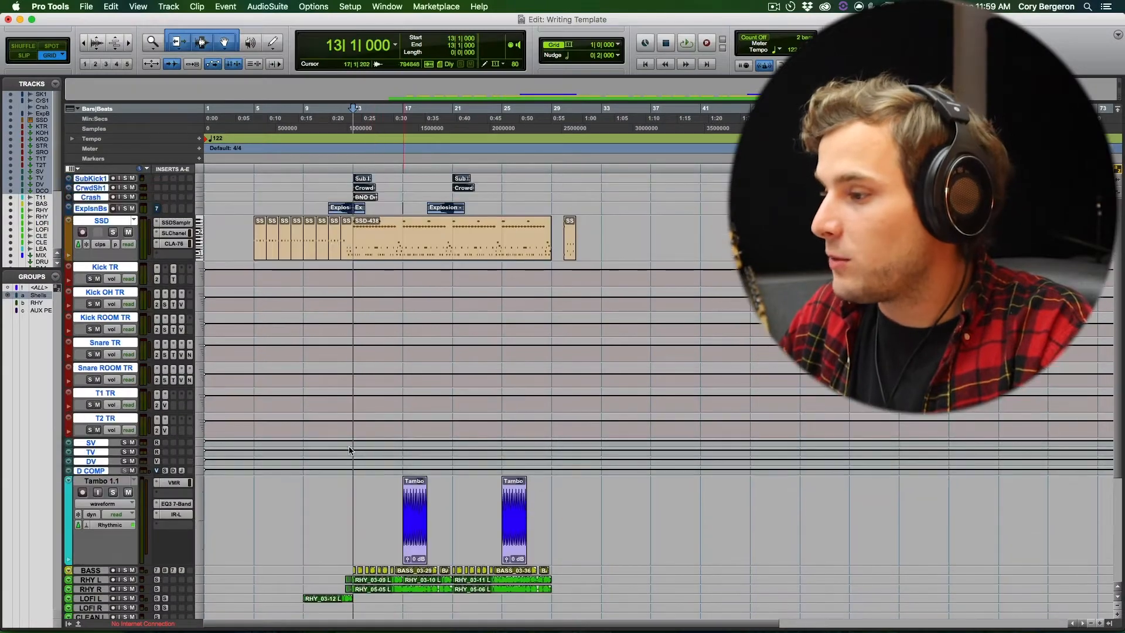
- Check the drum channels in the Mix window and enlarge the BASS track's height in the Edit window
{"action": "key", "text": "super+equal"}
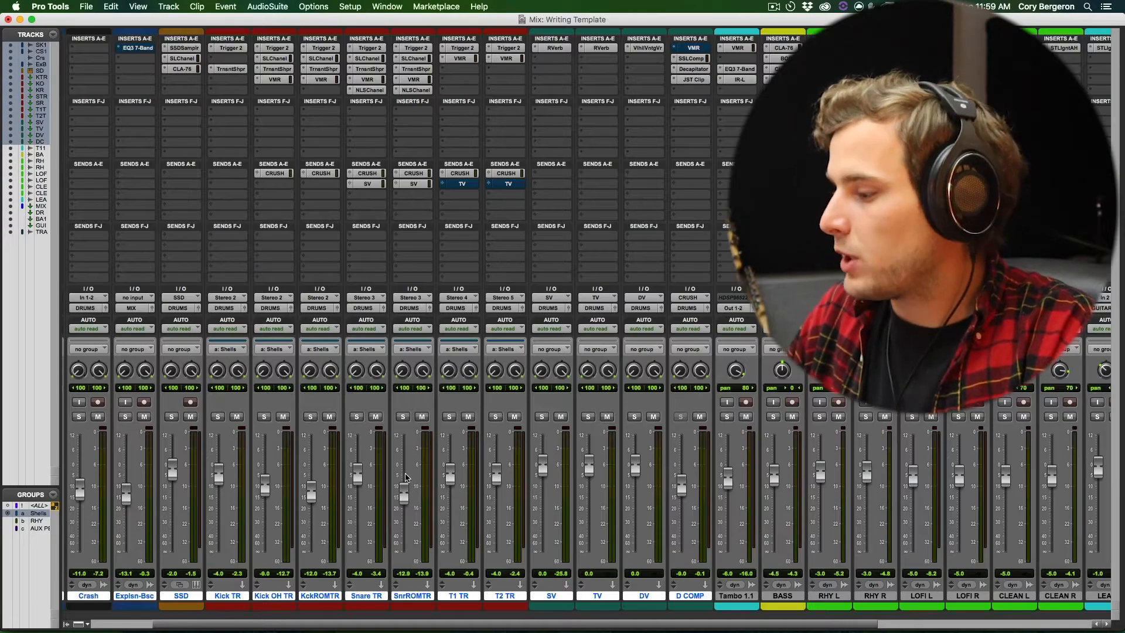
{"action": "key", "text": "super+equal"}
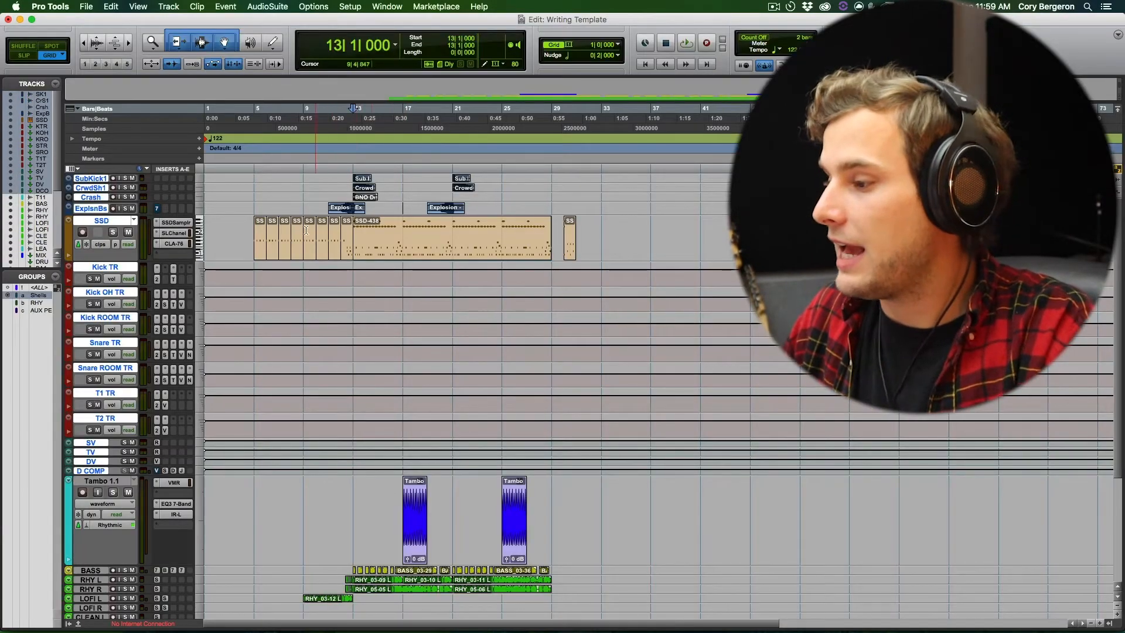
{"action": "scroll", "coordinate": [356, 248], "scroll_direction": "down", "scroll_amount": 5}
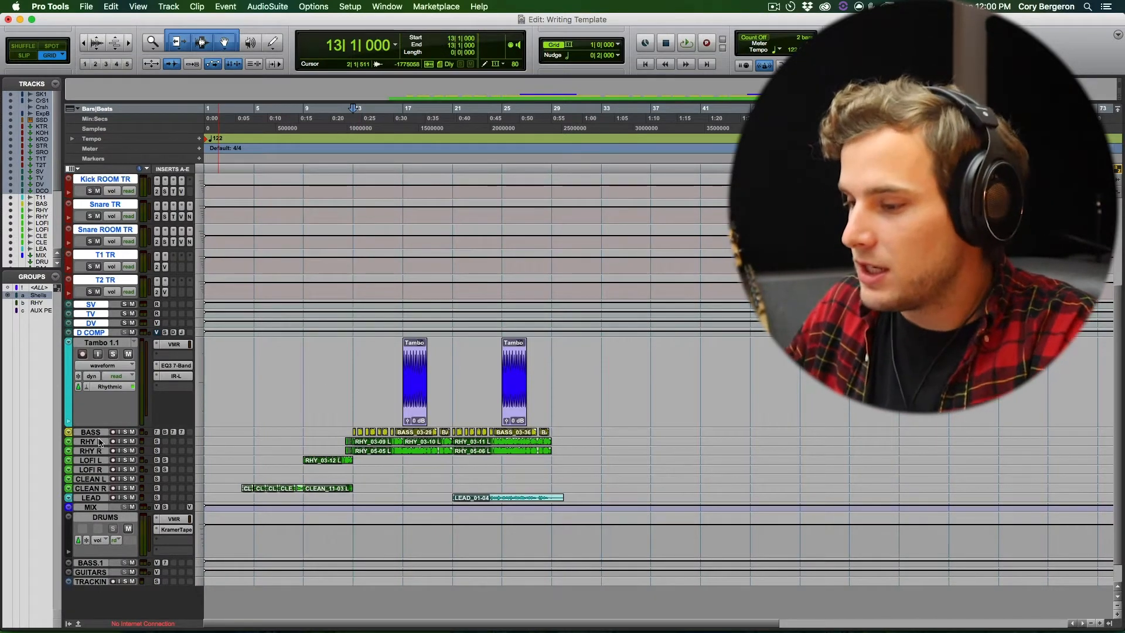
{"action": "left_click_drag", "start_coordinate": [95, 437], "coordinate": [99, 462]}
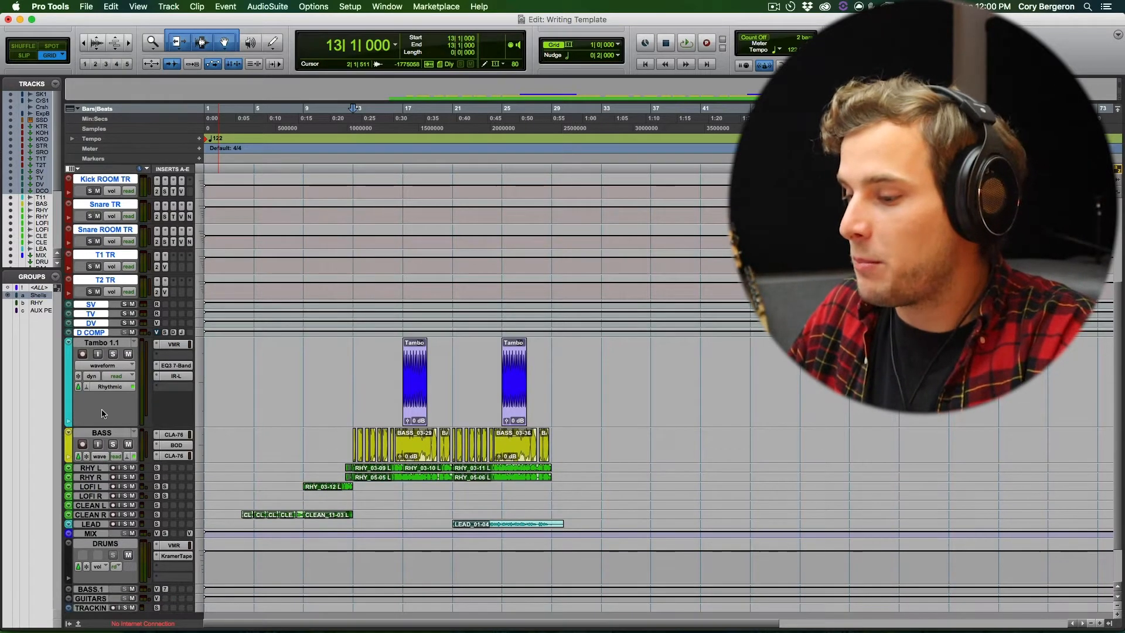
- Select and enlarge the TRACKING track, and review its channel strip in the Mix window
{"action": "scroll", "coordinate": [87, 500], "scroll_direction": "down", "scroll_amount": 2}
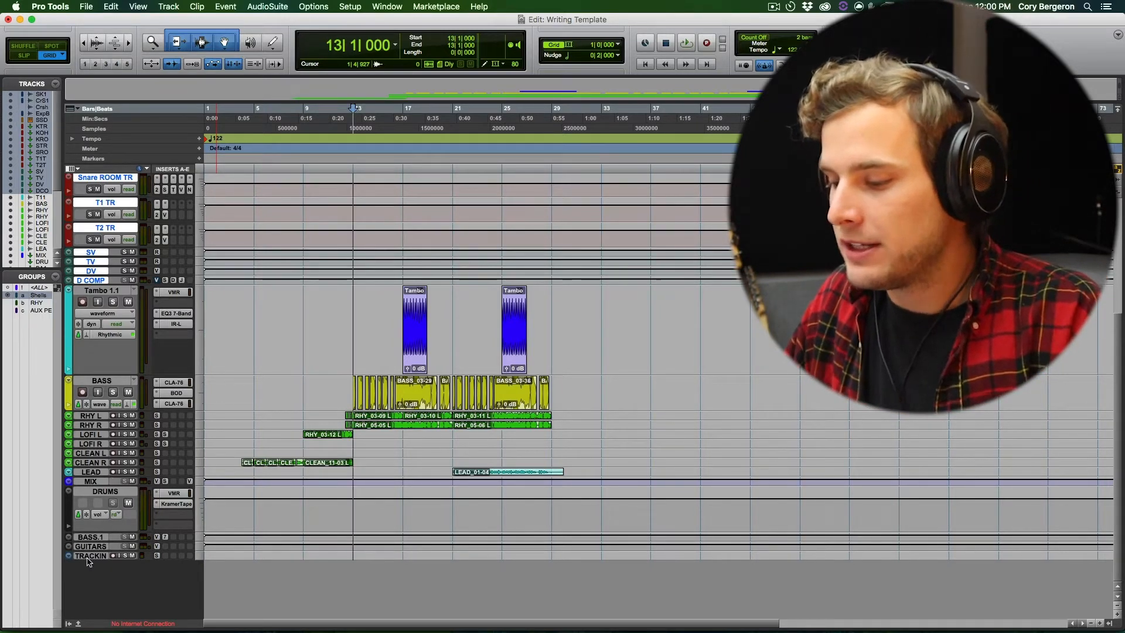
{"action": "left_click", "coordinate": [88, 556]}
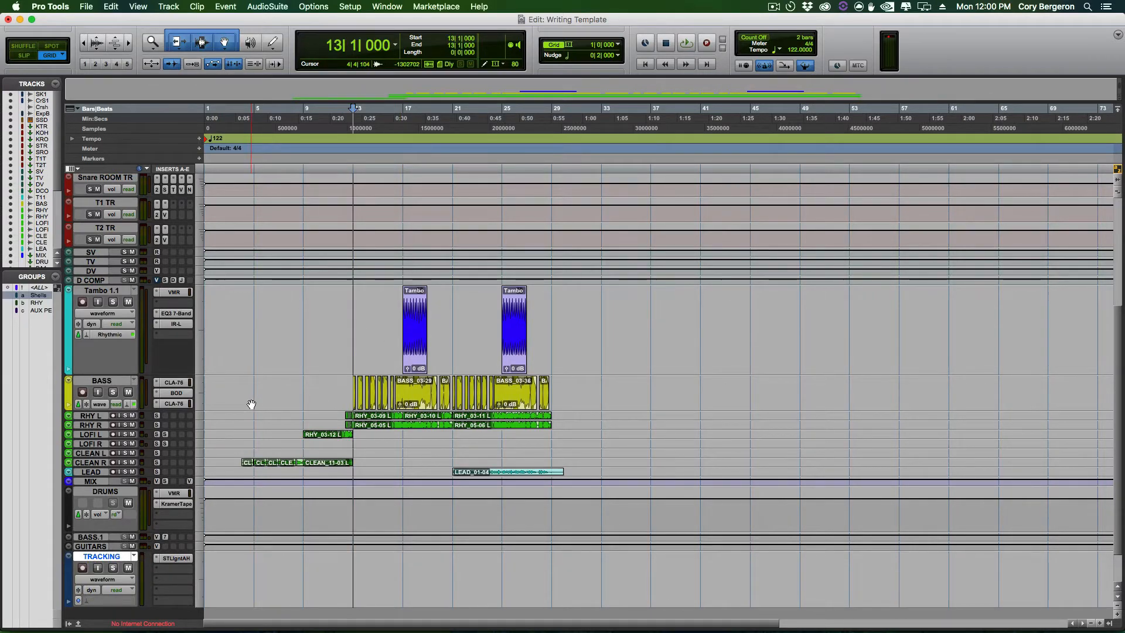
{"action": "key", "text": "super+equal"}
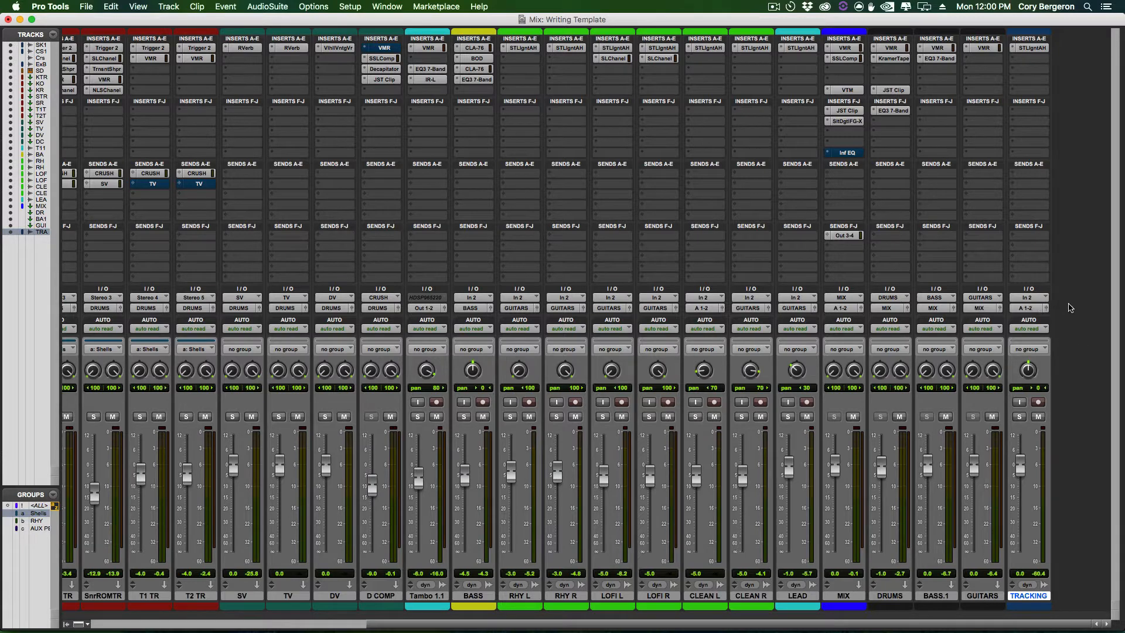
{"action": "key", "text": "super+equal"}
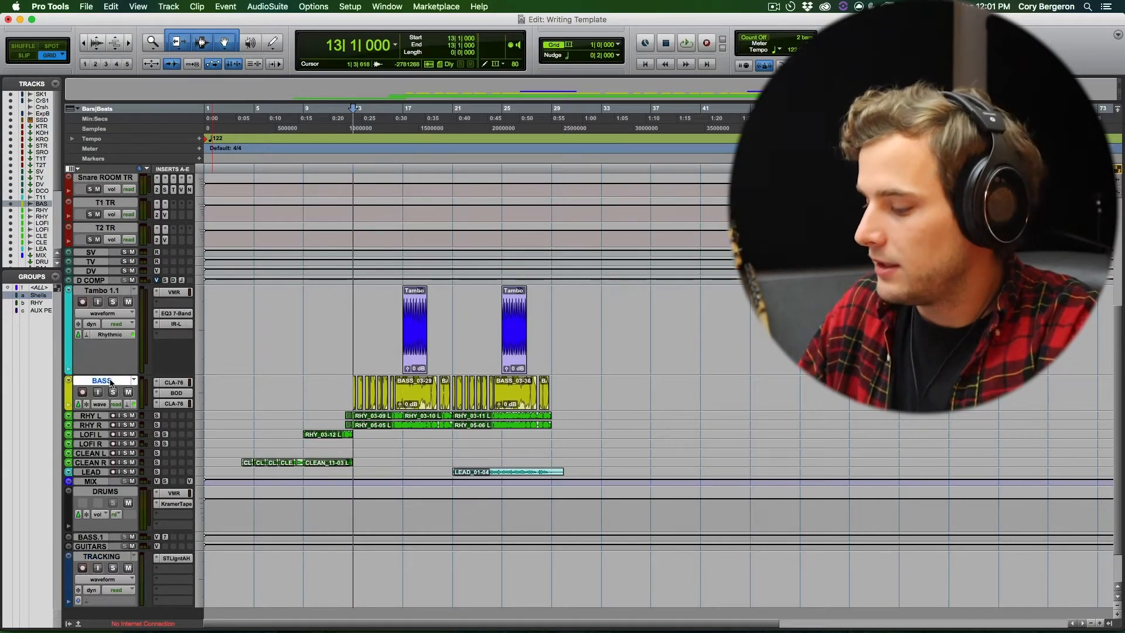
- Inspect the BOD plug-in on the BASS channel in the Mix window, close it and return to the Edit window
{"action": "key", "text": "super+equal"}
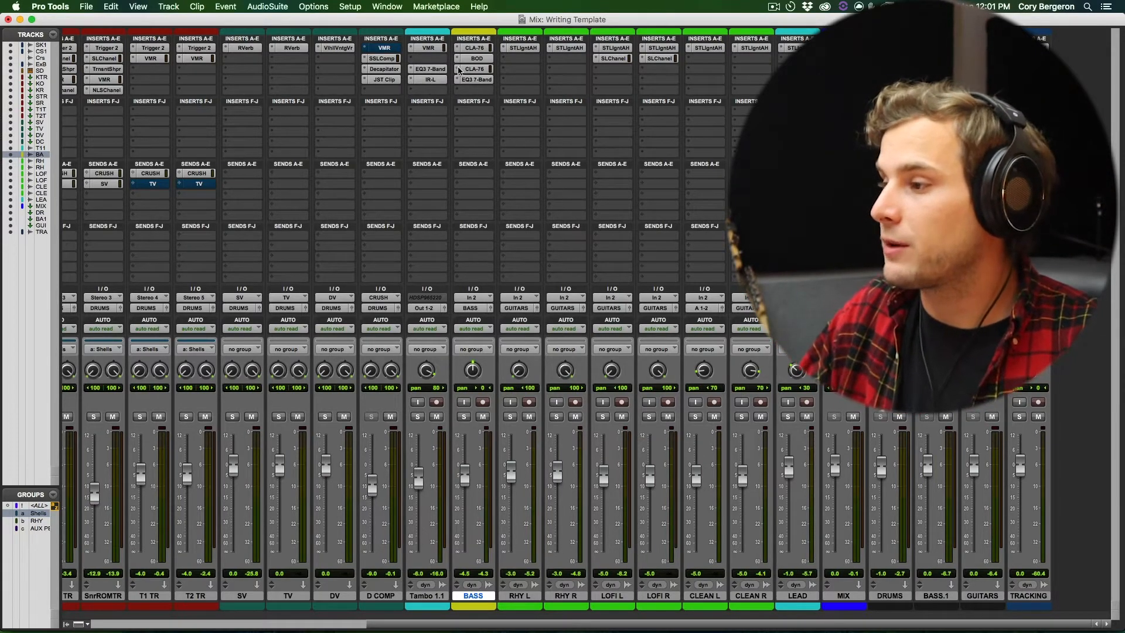
{"action": "left_click", "coordinate": [471, 59]}
{"action": "left_click", "coordinate": [92, 37]}
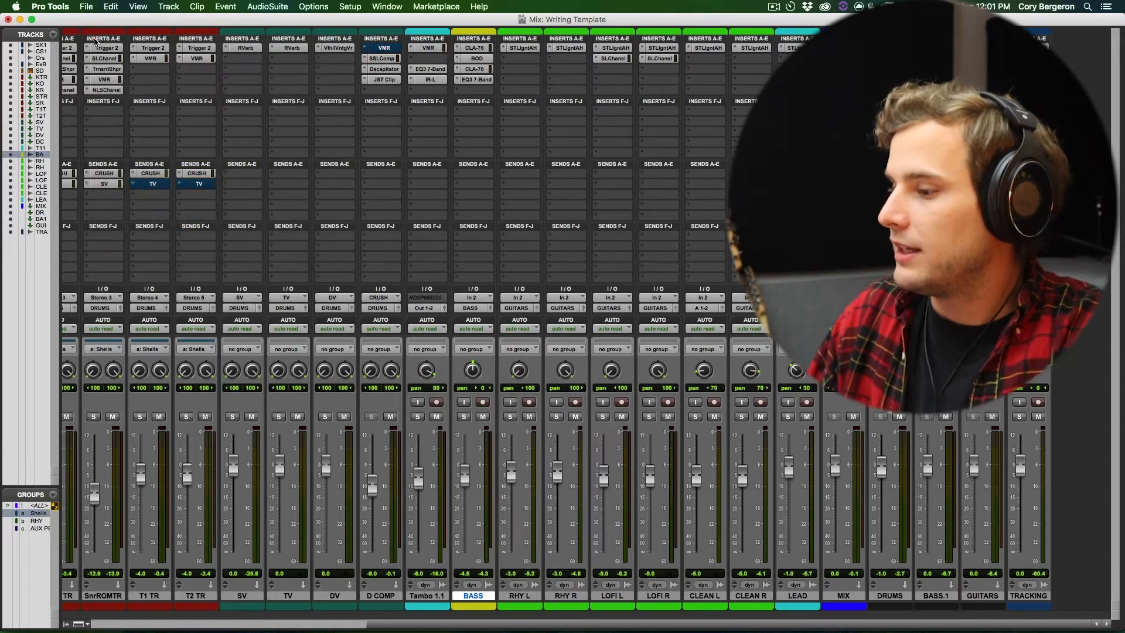
{"action": "key", "text": "super+equal"}
- Play the BASS_03-29 clip with the BASS track soloed, and try the BOD plug-in during playback
{"action": "left_click", "coordinate": [410, 406]}
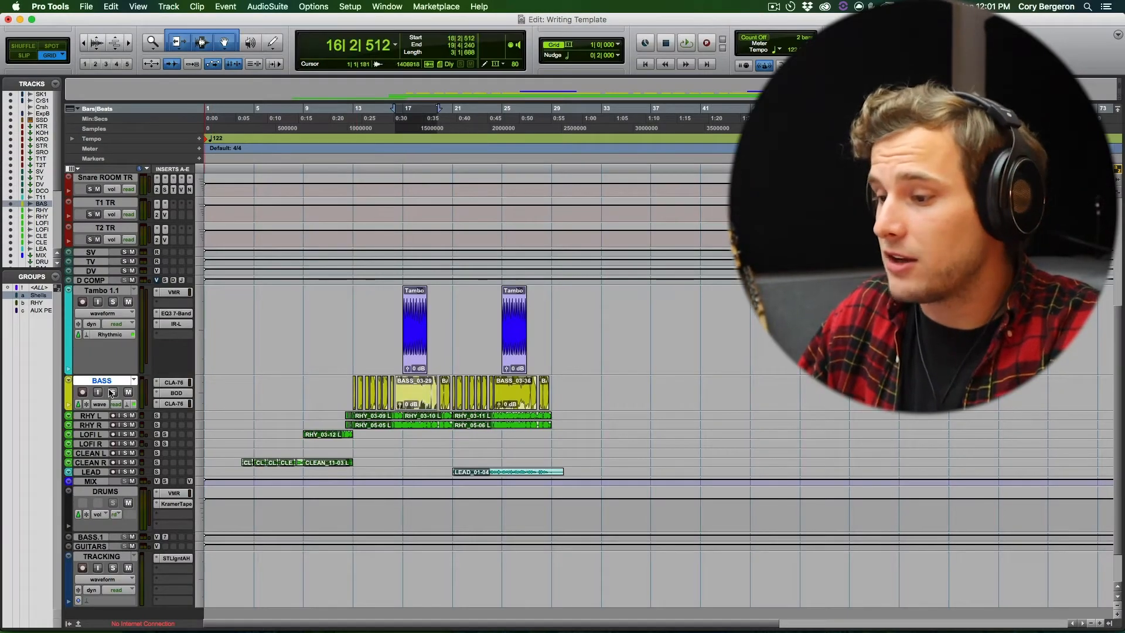
{"action": "key", "text": "space"}
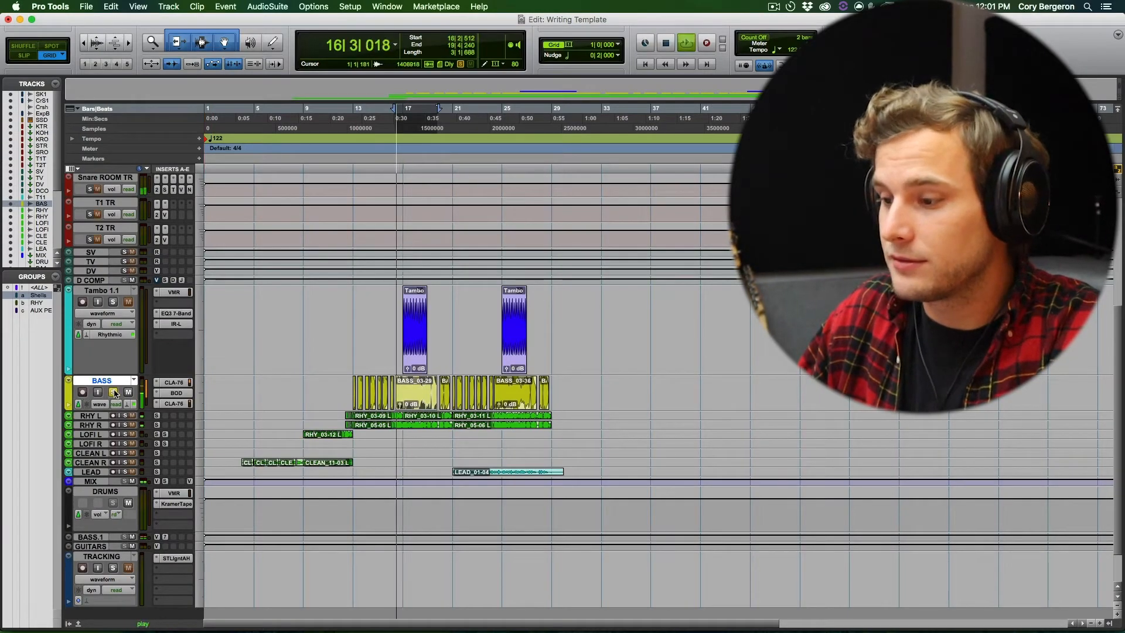
{"action": "left_click", "coordinate": [166, 394]}
{"action": "left_click_drag", "start_coordinate": [177, 135], "coordinate": [169, 170]}
{"action": "left_click", "coordinate": [94, 39]}
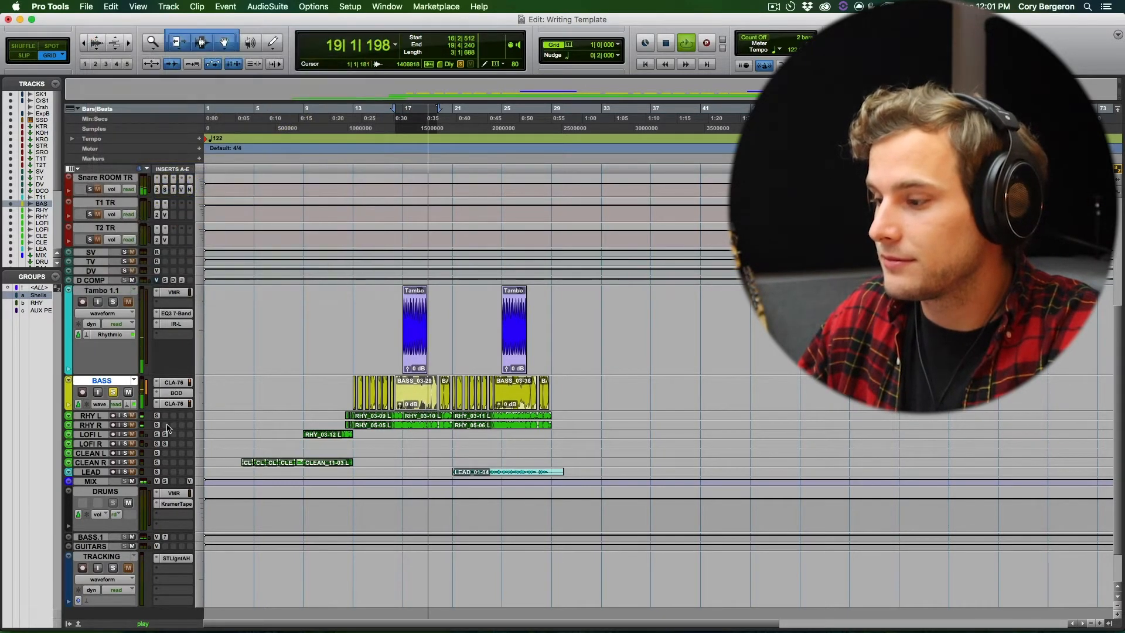
{"action": "key", "text": "space"}
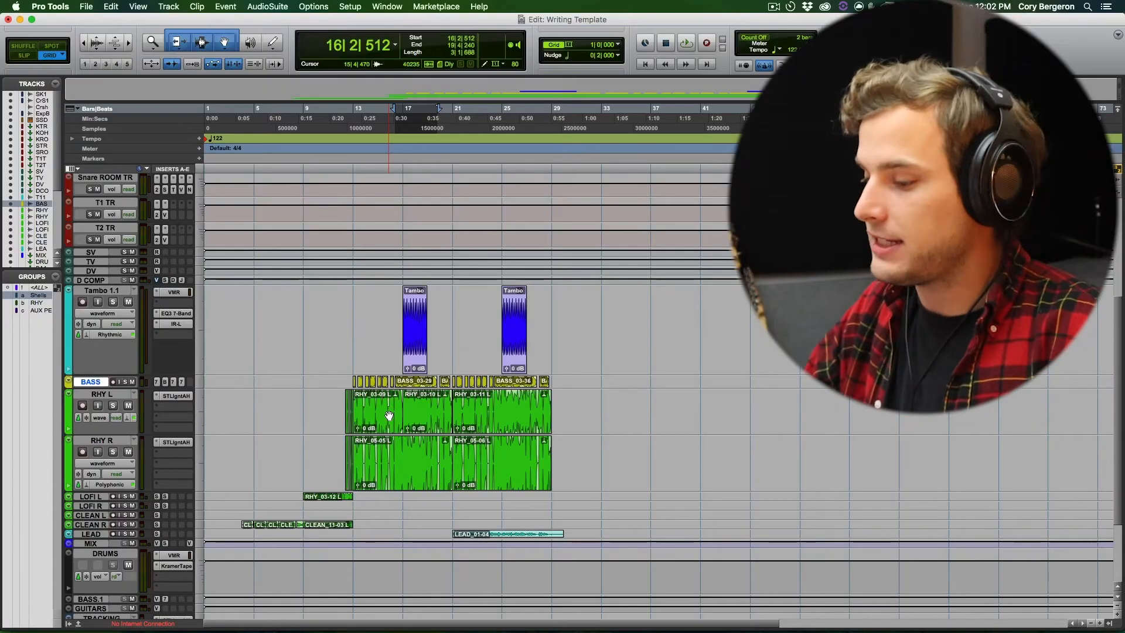
- Inspect the STL AmpHub plug-in on the RHY L track and close it
{"action": "scroll", "coordinate": [324, 396], "scroll_direction": "down", "scroll_amount": 4}
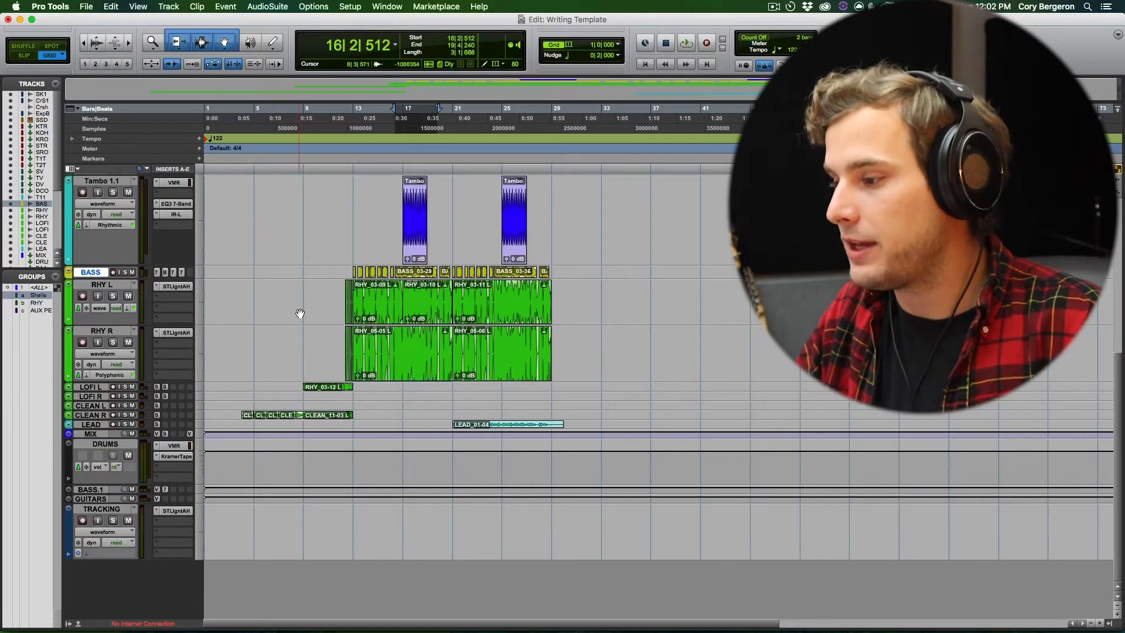
{"action": "left_click", "coordinate": [434, 317]}
{"action": "left_click", "coordinate": [175, 286]}
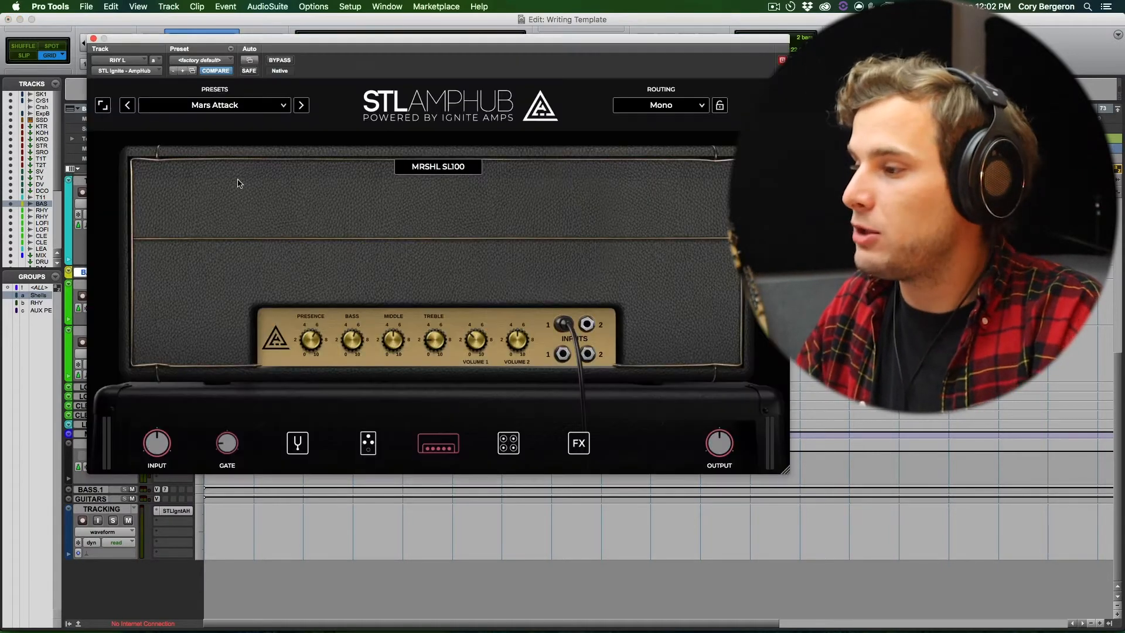
{"action": "left_click", "coordinate": [93, 38]}
- Zoom in the timeline and reduce the waveform display height of the clips, closing the STL AmpHub window
{"action": "key", "text": "t"}
{"action": "key", "text": "t"}
{"action": "key", "text": "super+alt+["}
{"action": "key", "text": "super+alt+["}
{"action": "key", "text": "super+alt+["}
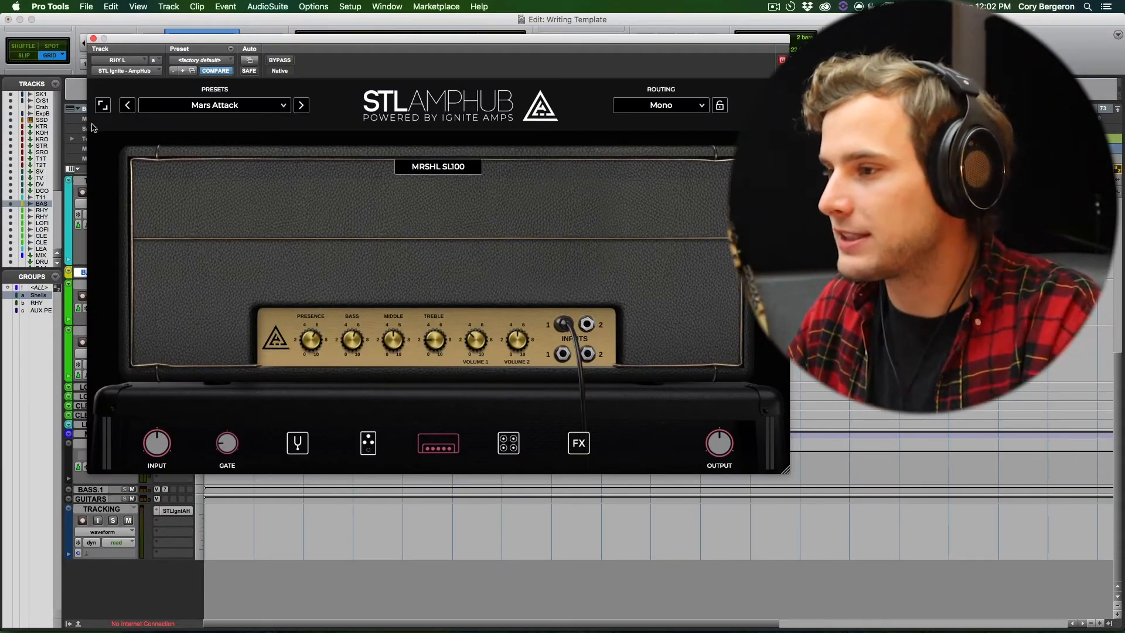
{"action": "left_click", "coordinate": [93, 39]}
{"action": "key", "text": "t"}
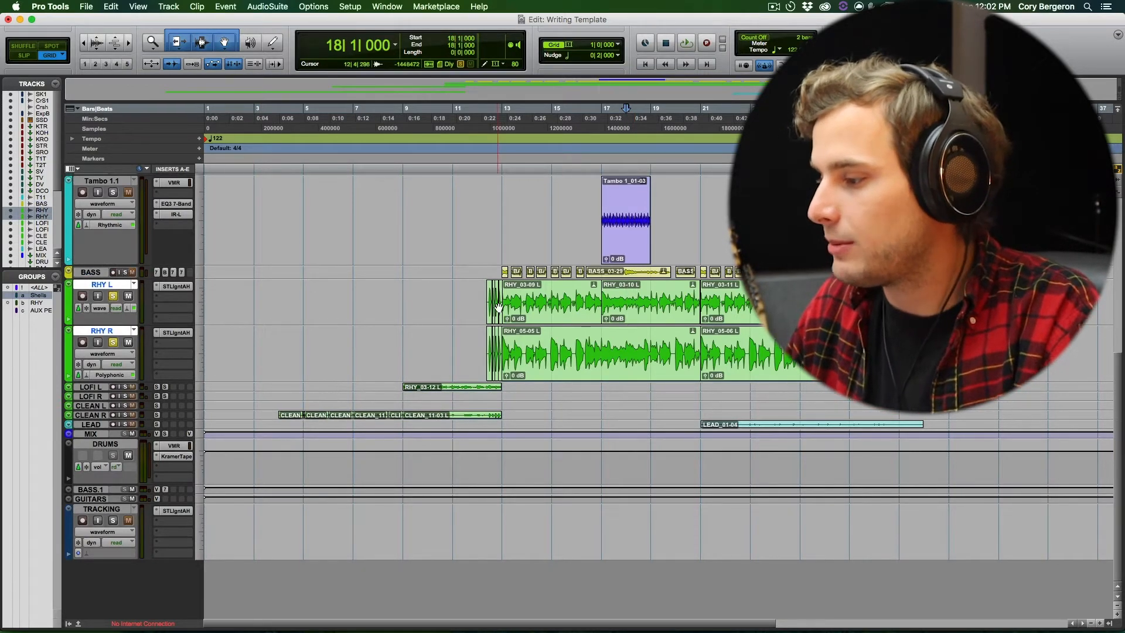
- Check the rhythm guitar channels in the Mix window, and play the soloed RHY L and RHY R tracks from bar 12
{"action": "key", "text": "super+equal"}
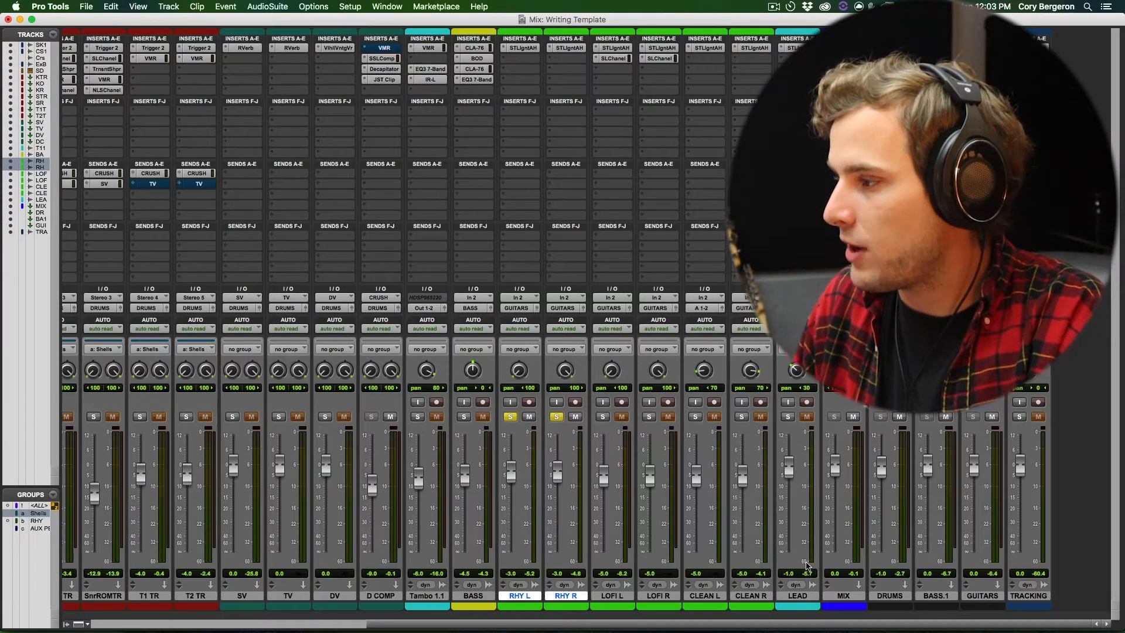
{"action": "key", "text": "super+equal"}
{"action": "left_click", "coordinate": [554, 321]}
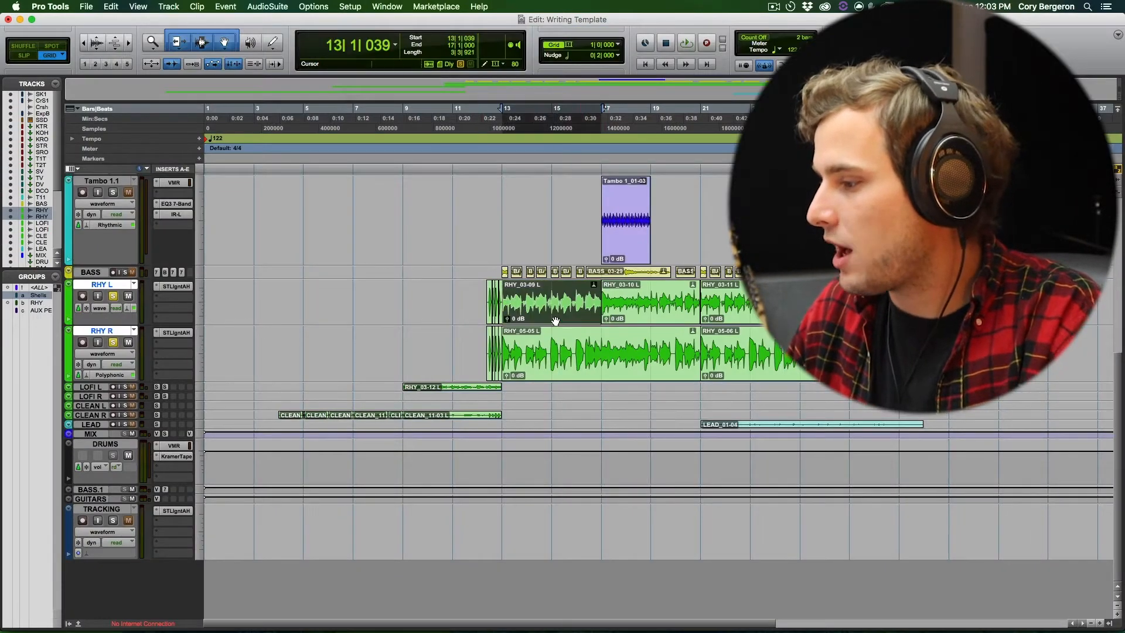
{"action": "left_click", "coordinate": [486, 293]}
{"action": "key", "text": "space"}
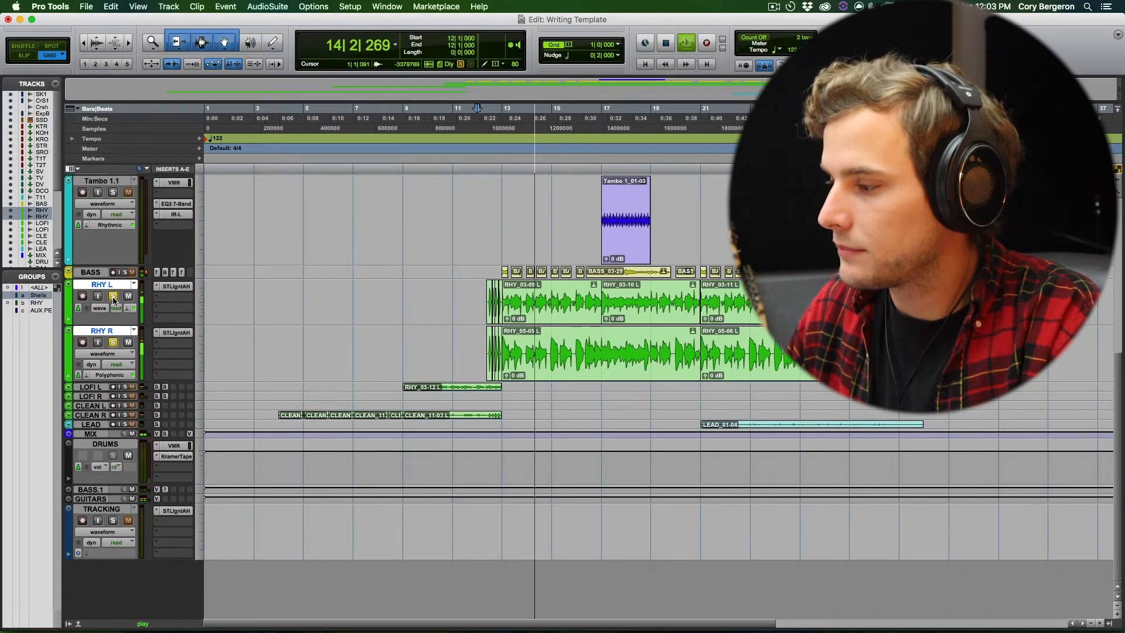
- Stop playback and solo all the tracks from SubKick1 down through BASS together with the rhythm guitars
{"action": "scroll", "coordinate": [106, 306], "scroll_direction": "up", "scroll_amount": 3}
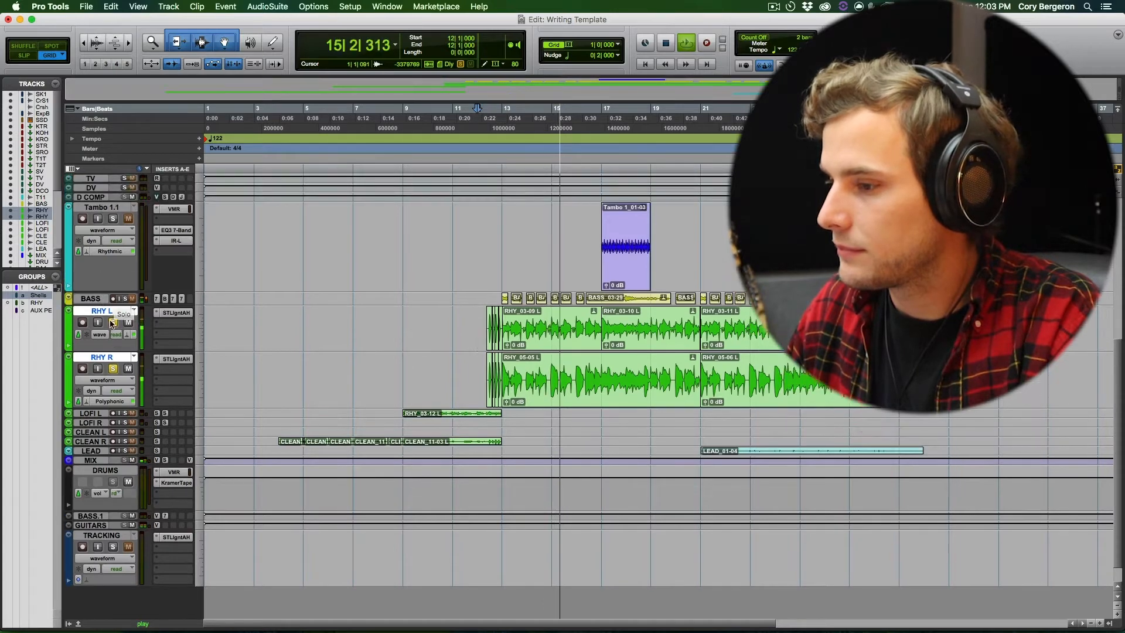
{"action": "scroll", "coordinate": [98, 310], "scroll_direction": "up", "scroll_amount": 5}
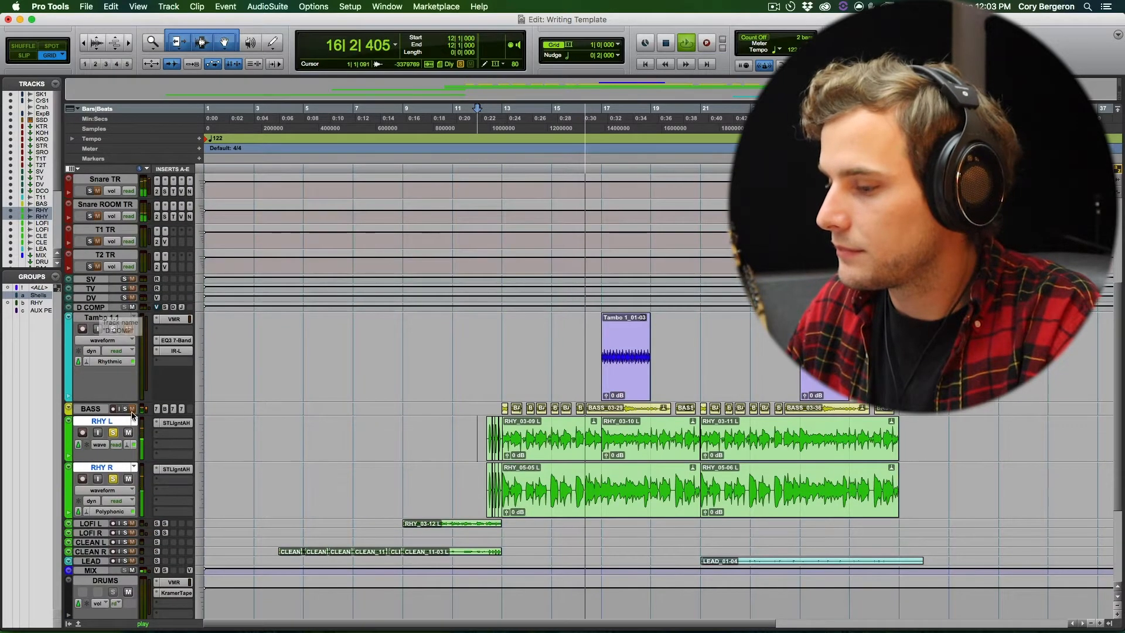
{"action": "scroll", "coordinate": [109, 399], "scroll_direction": "up", "scroll_amount": 7}
{"action": "key", "text": "space"}
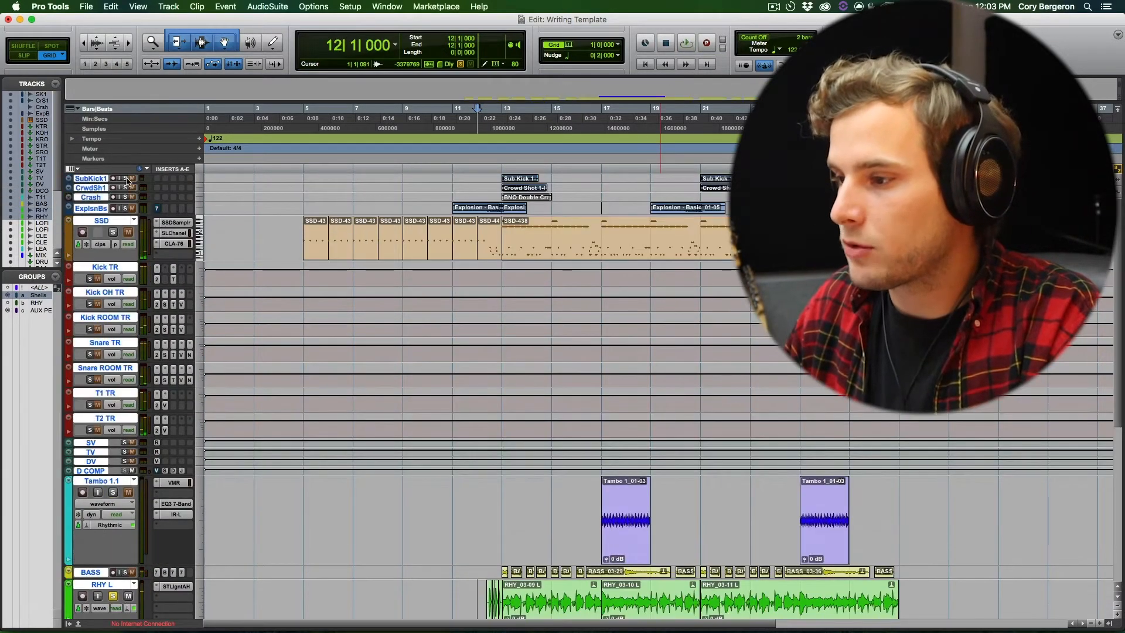
{"action": "left_click", "coordinate": [124, 178]}
- Play the soloed drums, percussion, bass and rhythm guitars from bar 11, and stop playback
{"action": "key", "text": "space"}
{"action": "scroll", "coordinate": [412, 237], "scroll_direction": "down", "scroll_amount": 9}
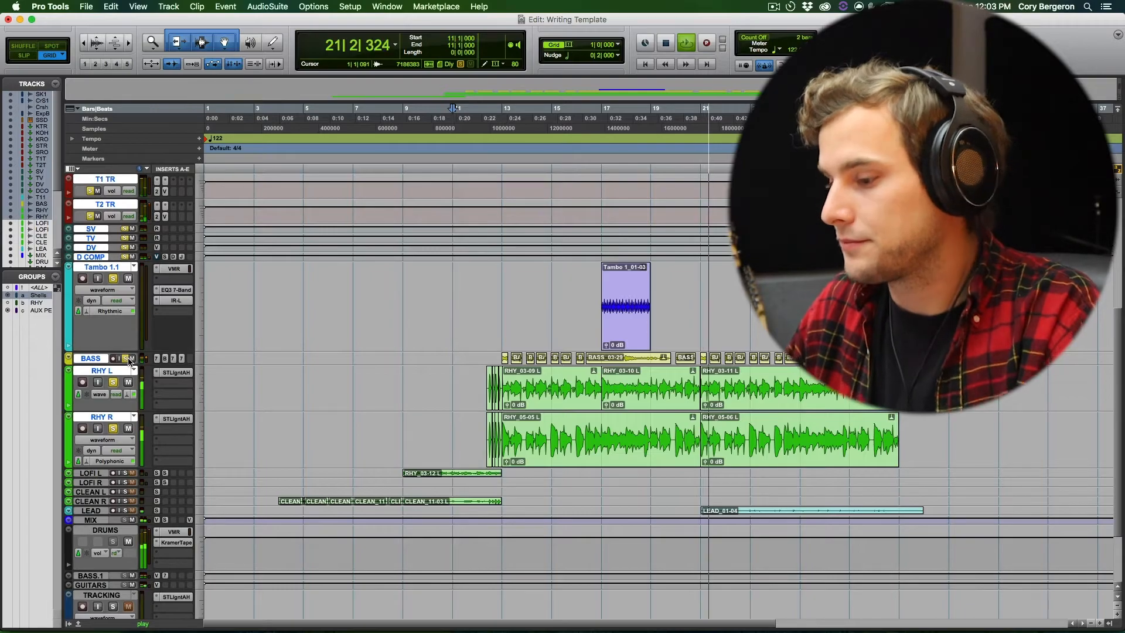
{"action": "key", "text": "space"}
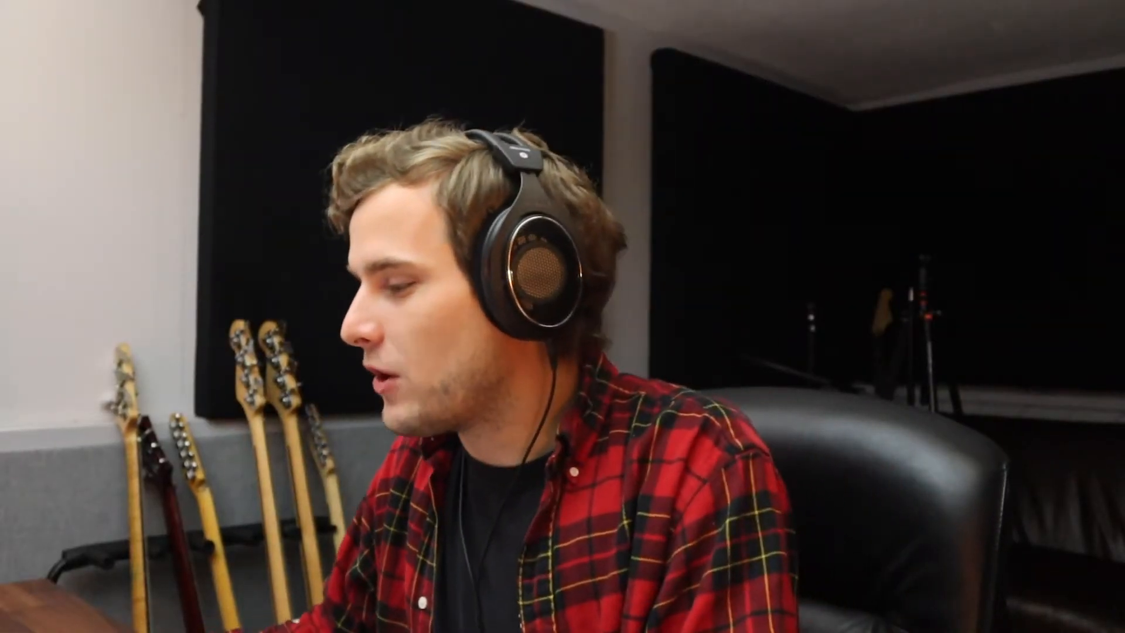